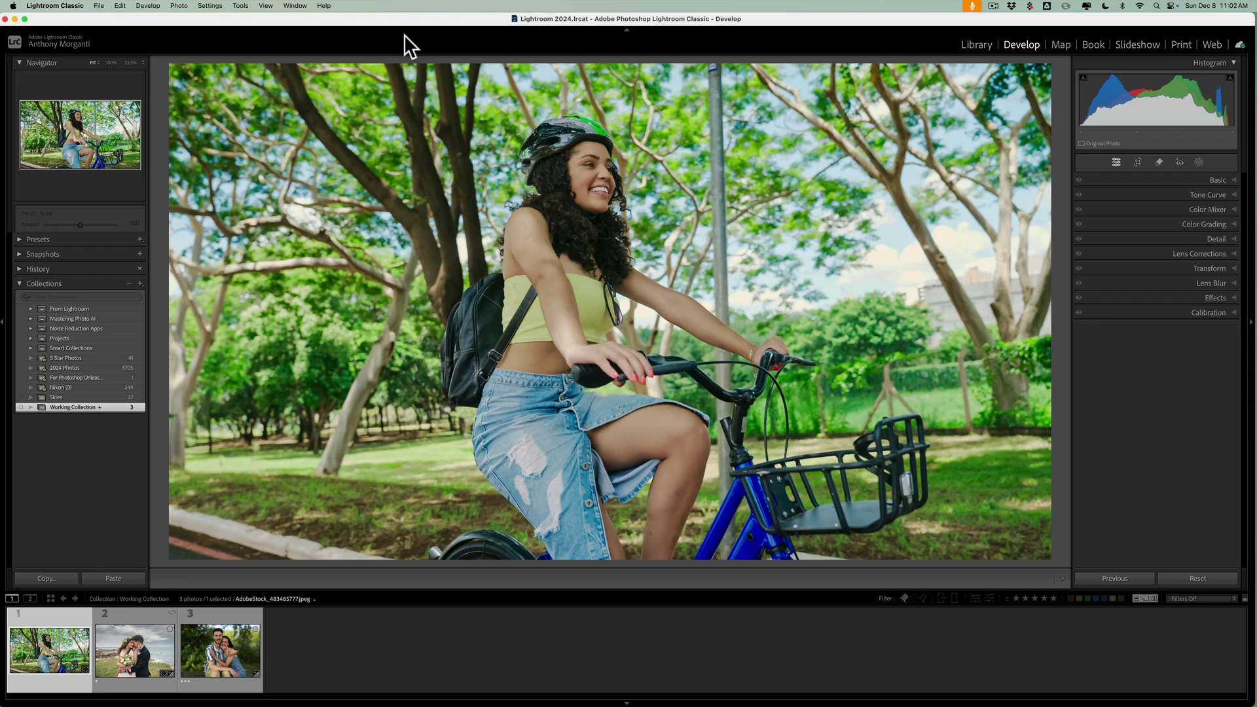
Hide the filmstrip (F6) and the left panel group (F7) to enlarge the cyclist photo.
key("F6")
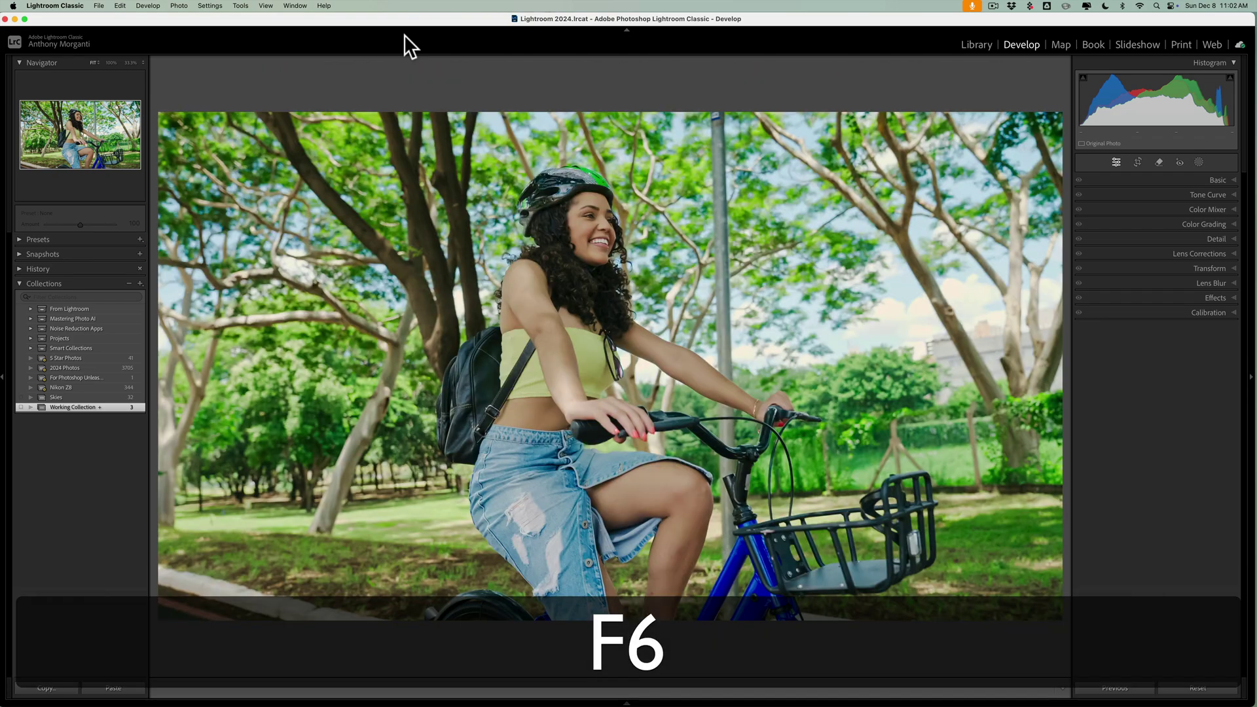
key("F7")
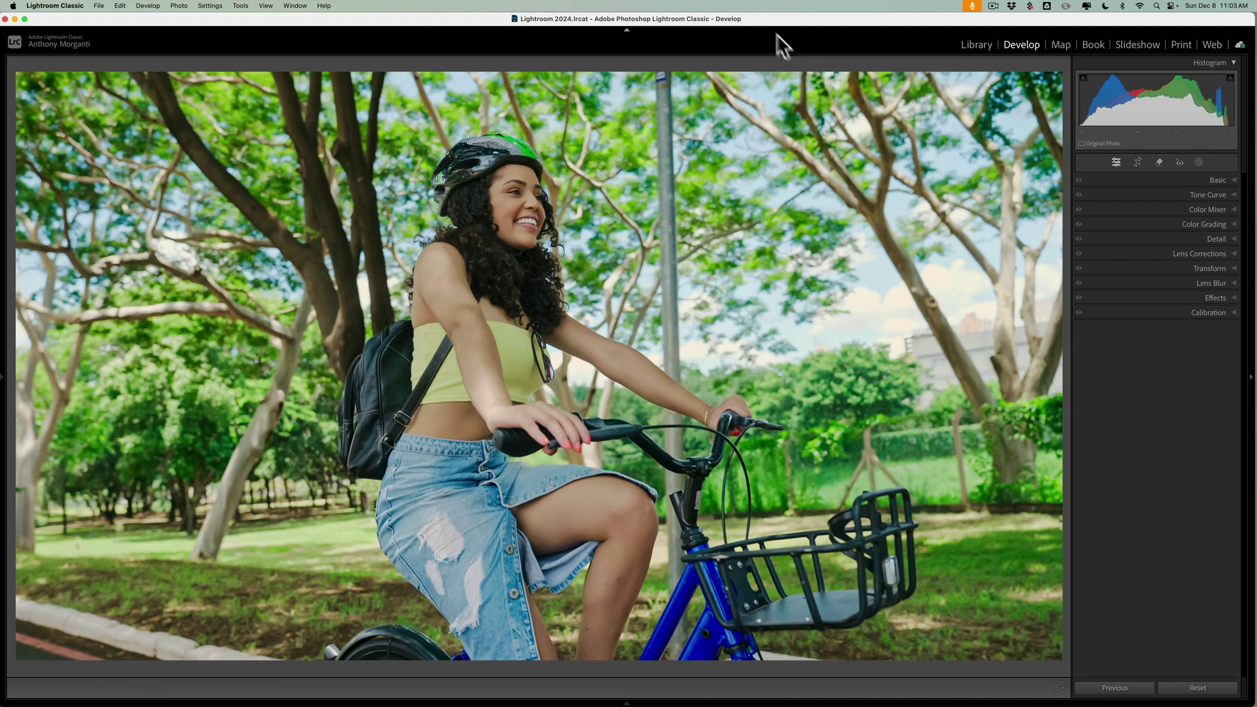
Mask Person 1's facial and body skin, eyebrows, eye whites, irises, lips, teeth and hair, excluding clothes.
left_click(1160, 41)
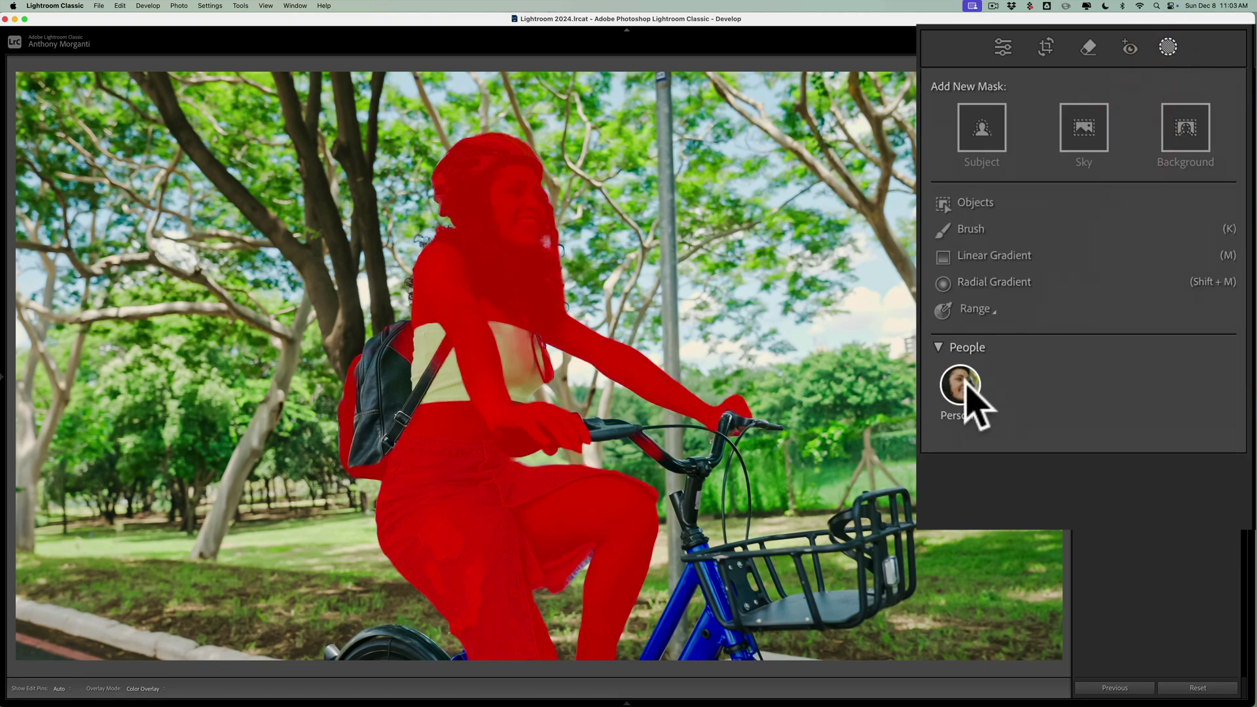
left_click(962, 383)
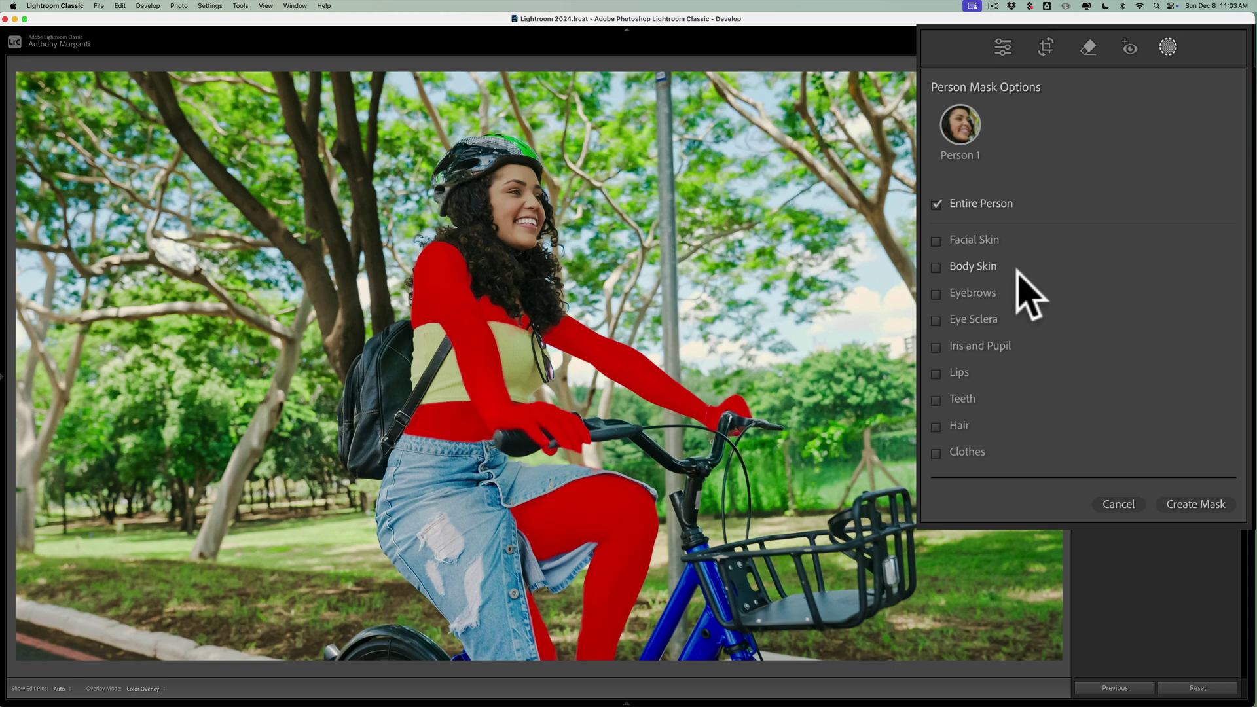
left_click(937, 241)
left_click(937, 267)
left_click(937, 293)
left_click(936, 320)
left_click(936, 347)
left_click(937, 374)
left_click(938, 401)
left_click(940, 427)
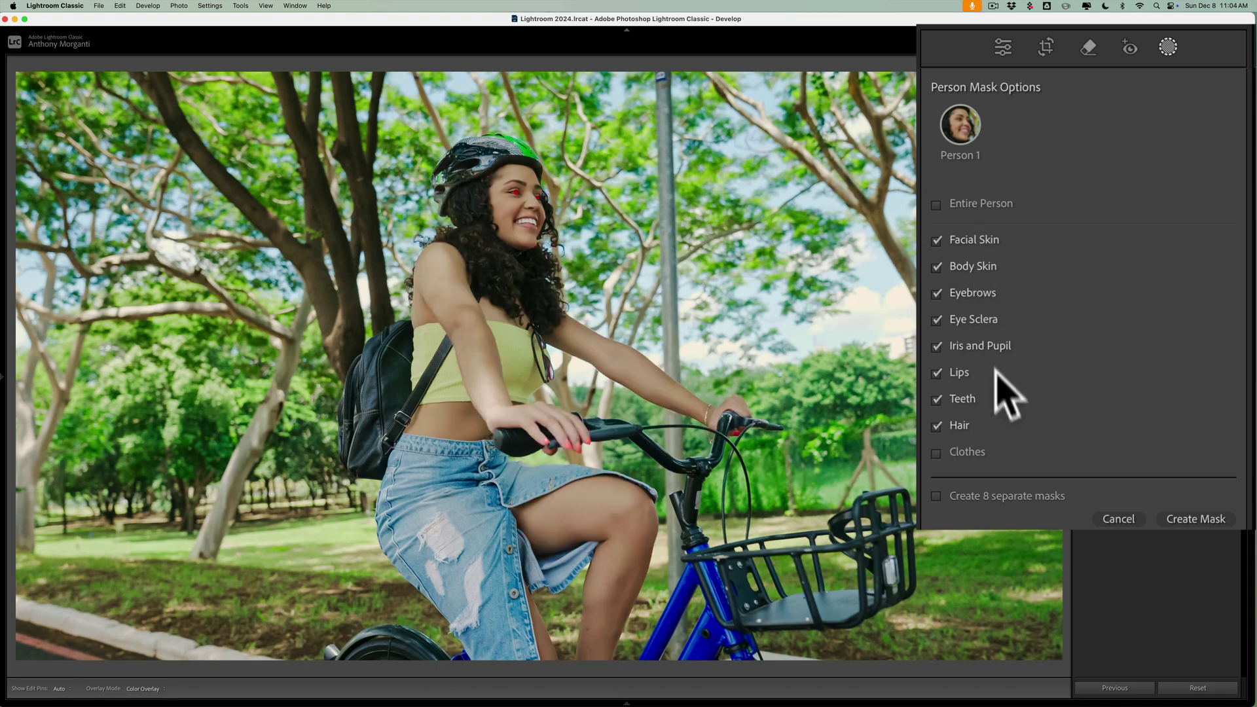
left_click(1194, 517)
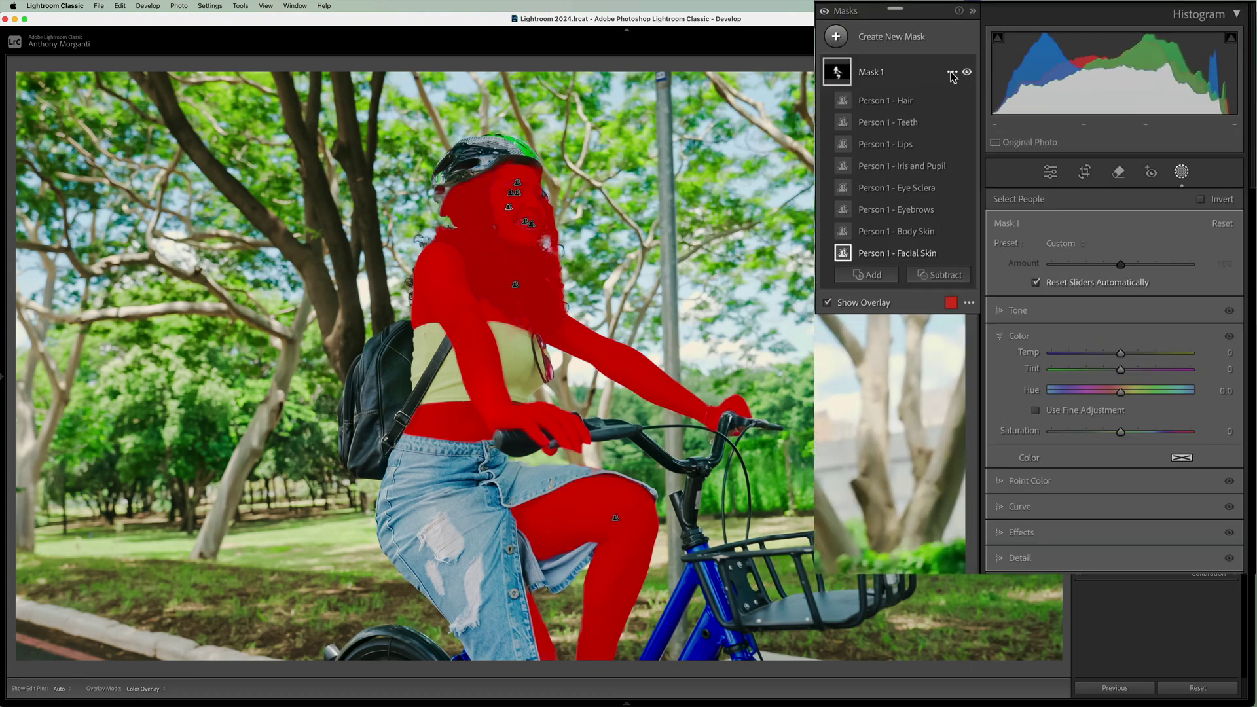
Invert Mask 1 using its options menu.
left_click(952, 74)
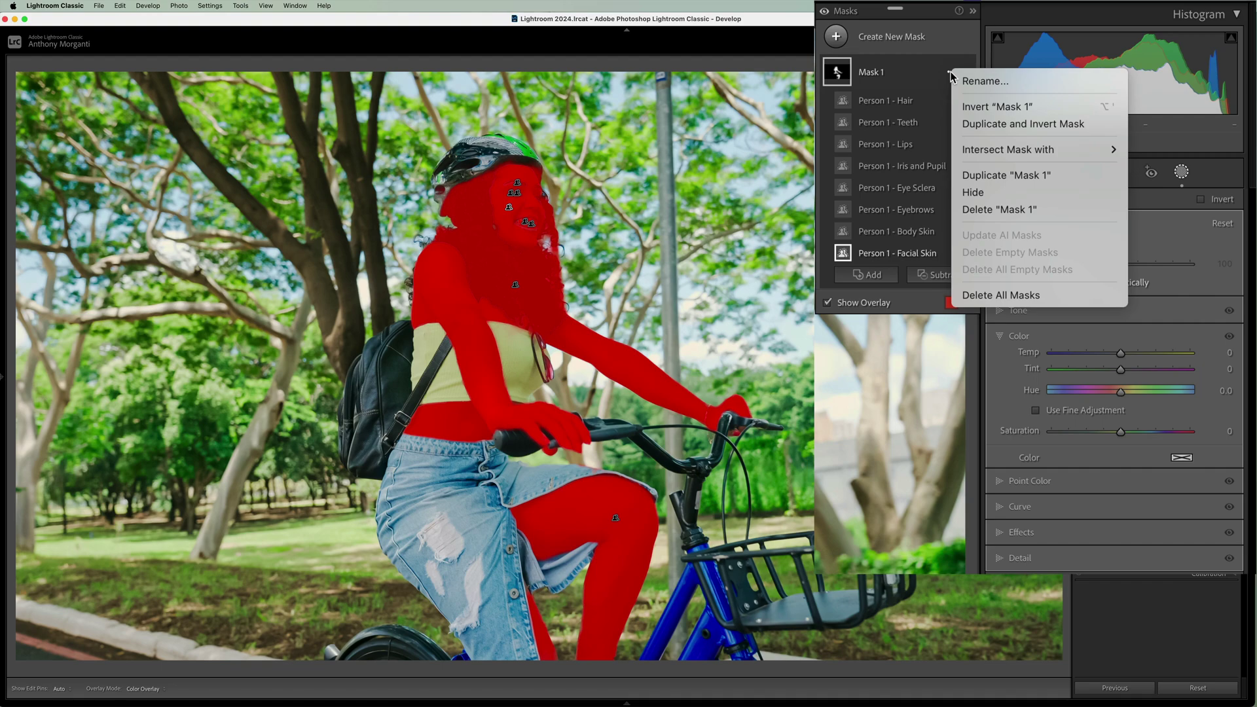
left_click(975, 106)
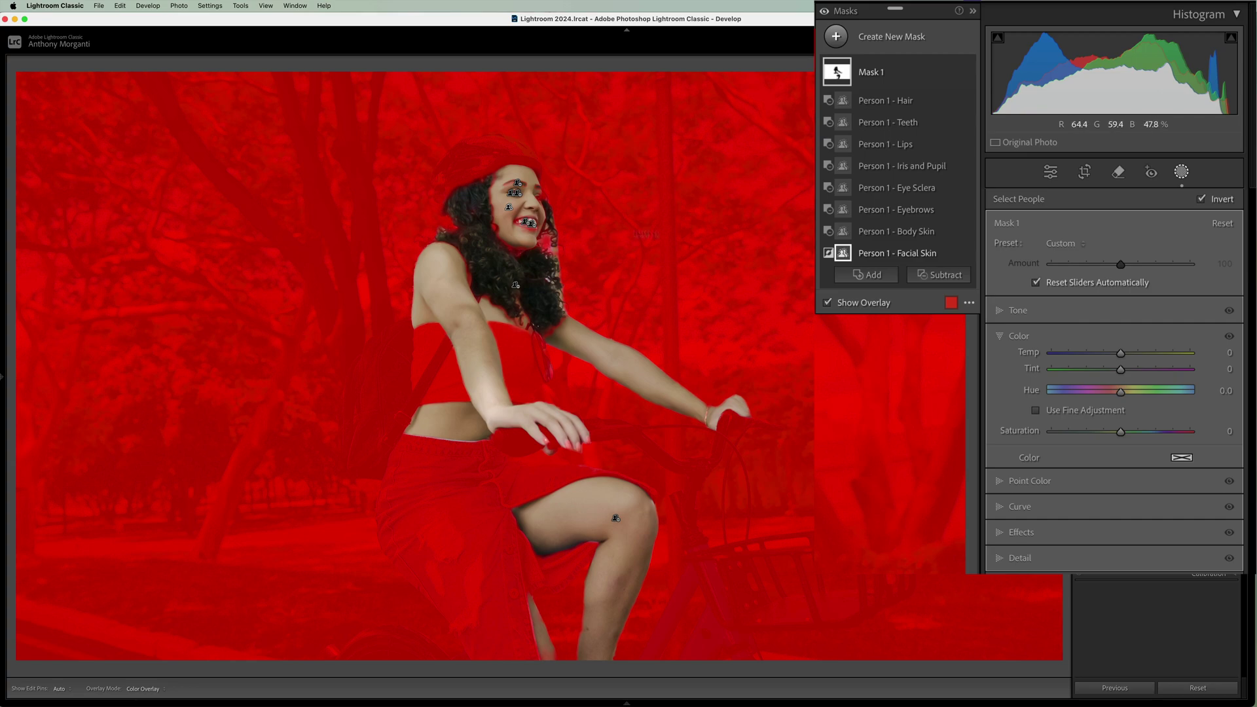
Add a Subtract brush to Mask 1 and paint out the masked specks on the face.
left_click(919, 278)
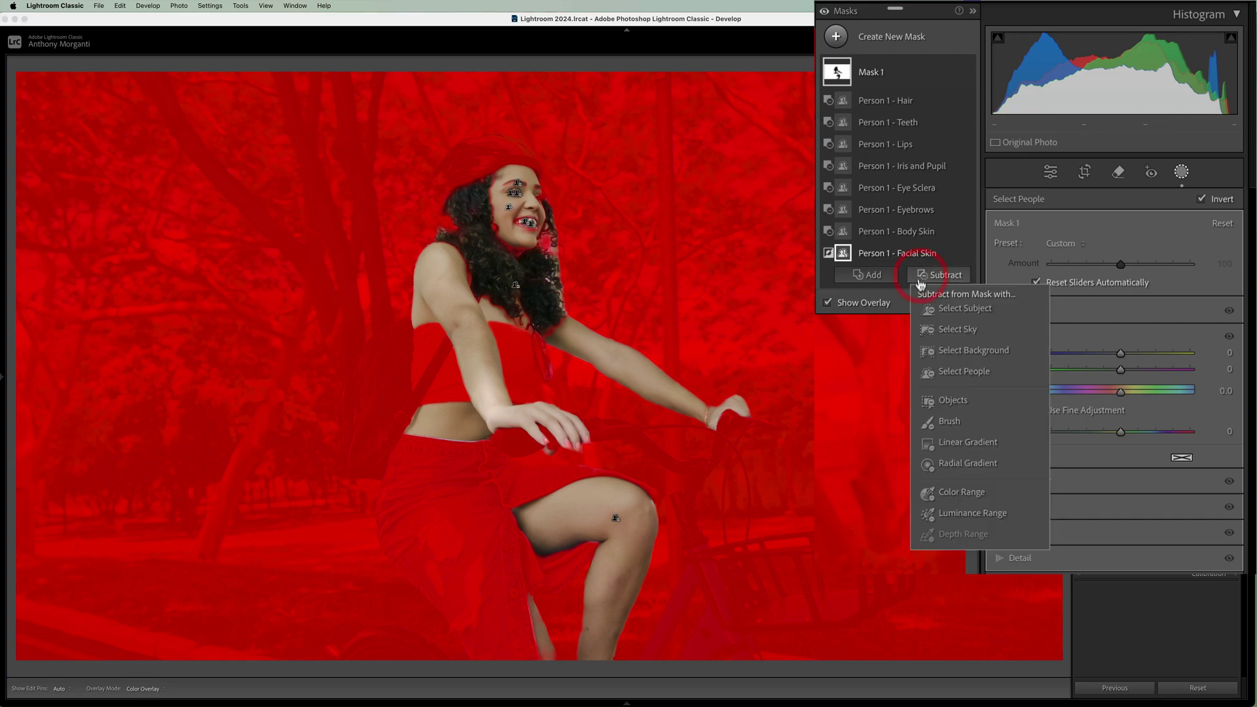
left_click(946, 421)
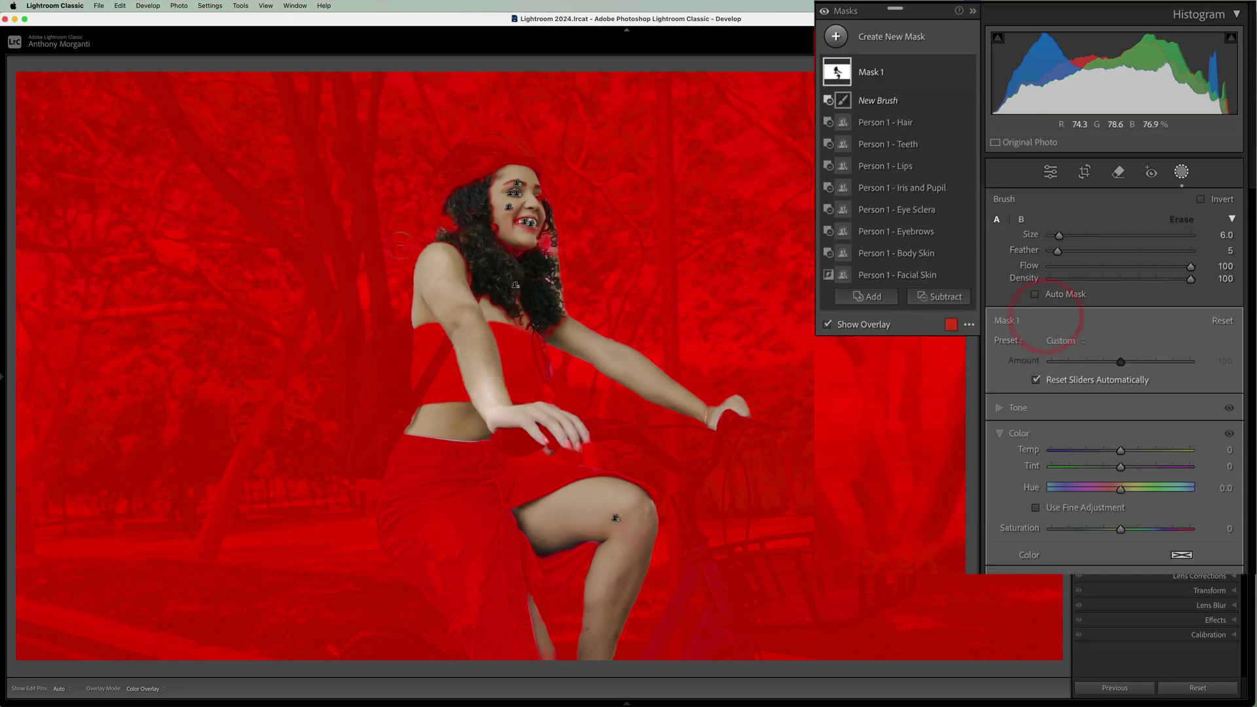
left_click_drag(491, 228, 515, 247)
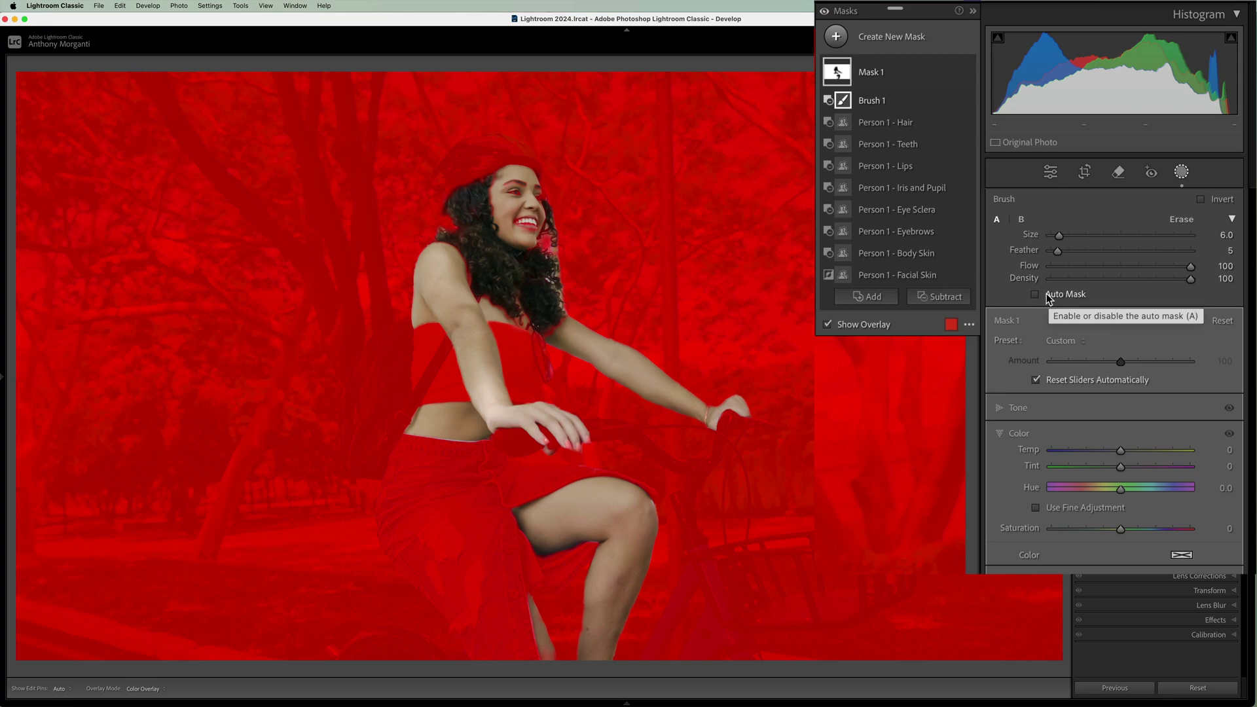
Resize the brush and erase the remaining masked spot on the cyclist's hair.
key("h")
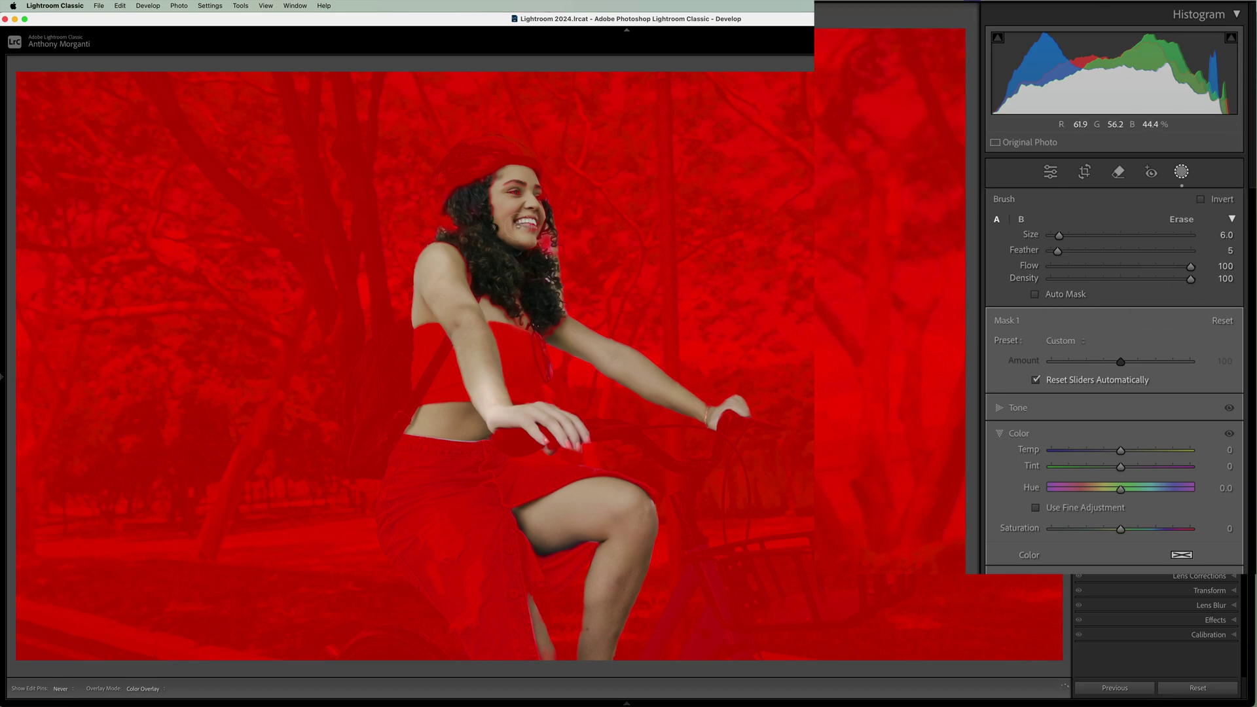
key("h")
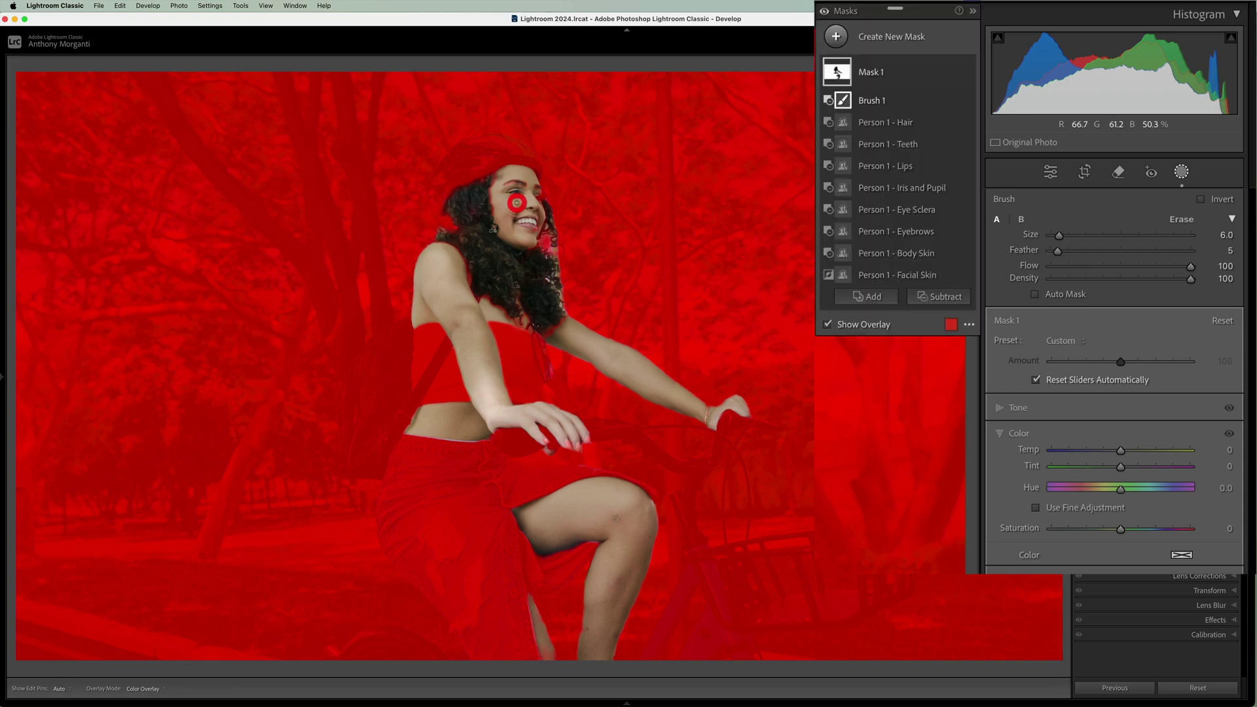
key("bracketleft")
key("bracketleft")
key("bracketleft")
key("h")
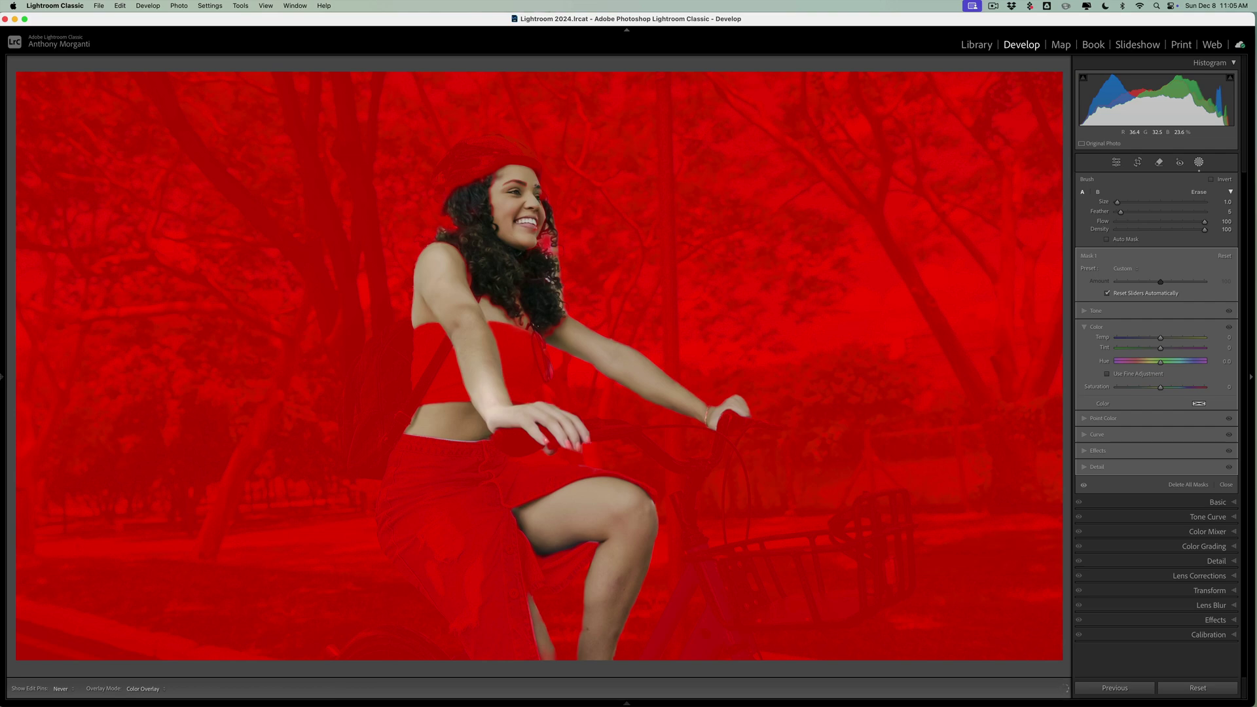
key("bracketright")
key("bracketright")
key("bracketright")
key("h")
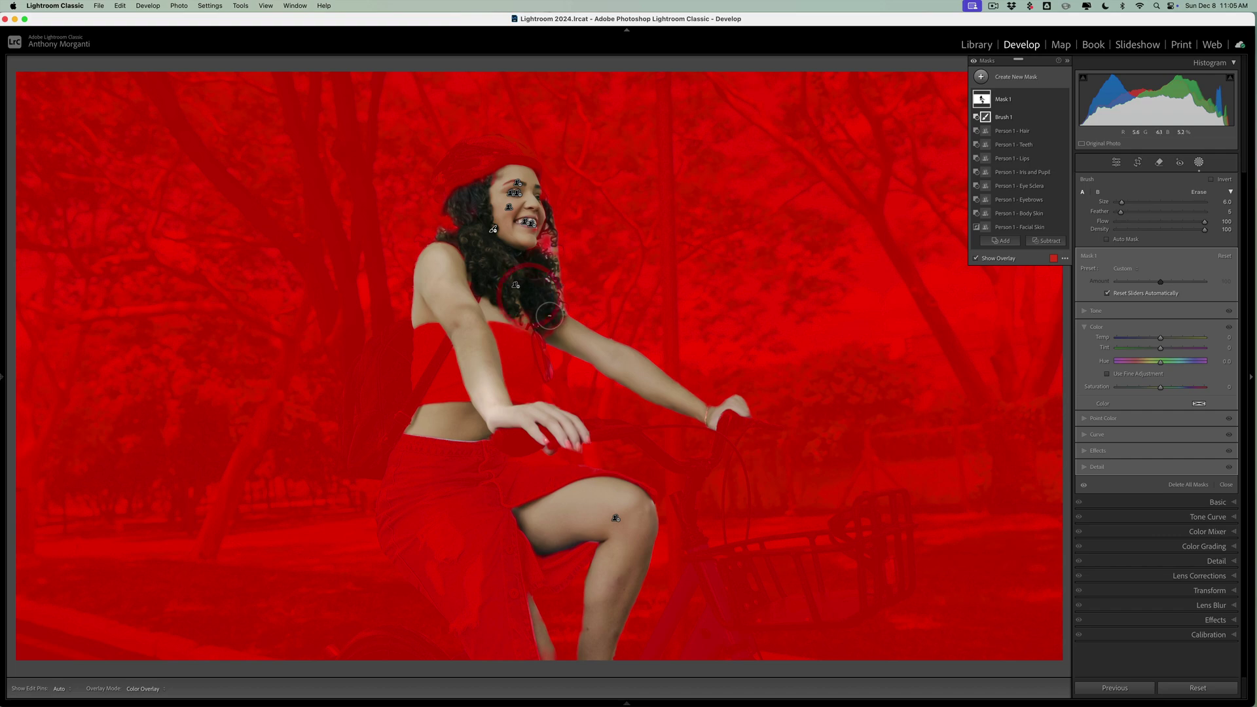
scroll(550, 316, "down", 3)
key("h")
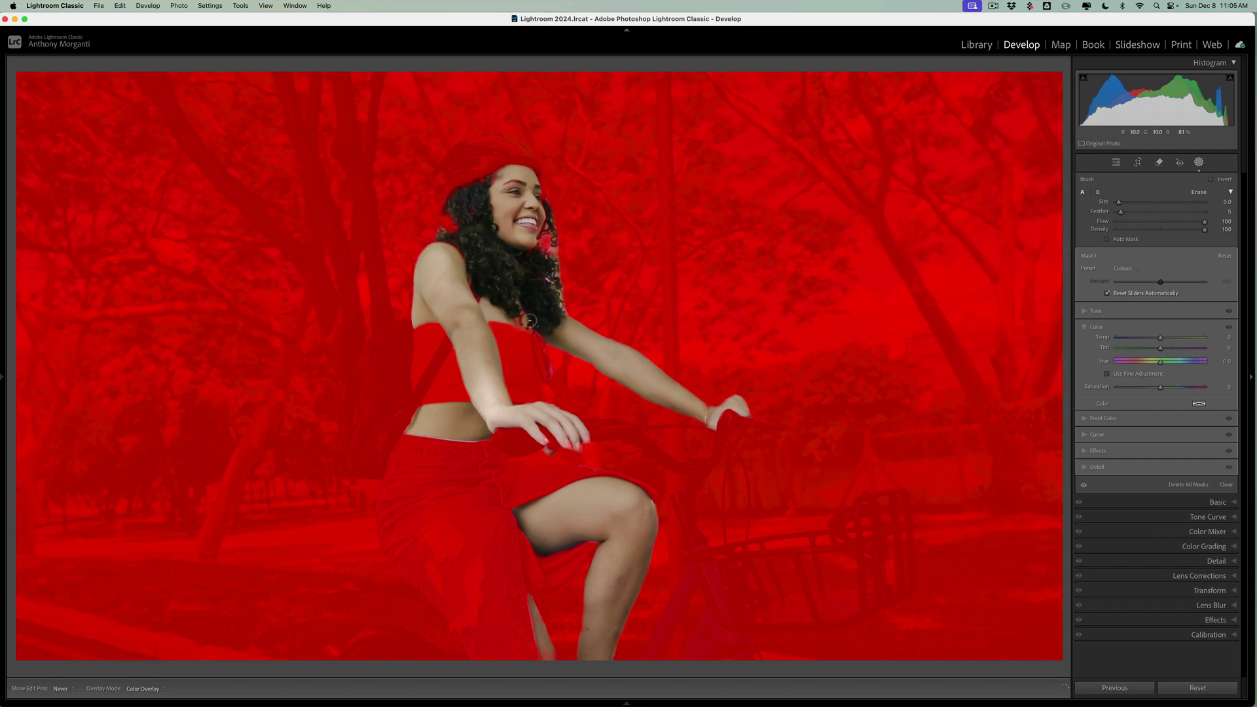
left_click(530, 289)
Set Mask 1's Saturation to -100 and Exposure to about -0.52, then close masking.
key("h")
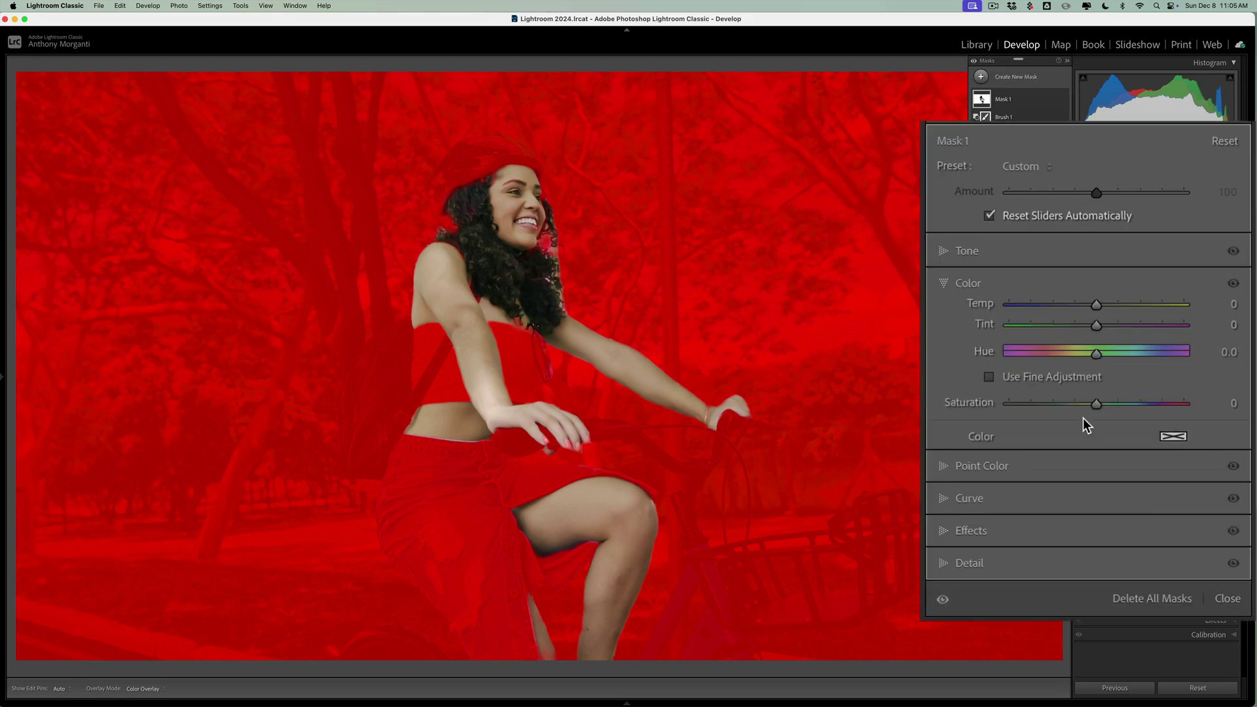
left_click_drag(1097, 404, 928, 400)
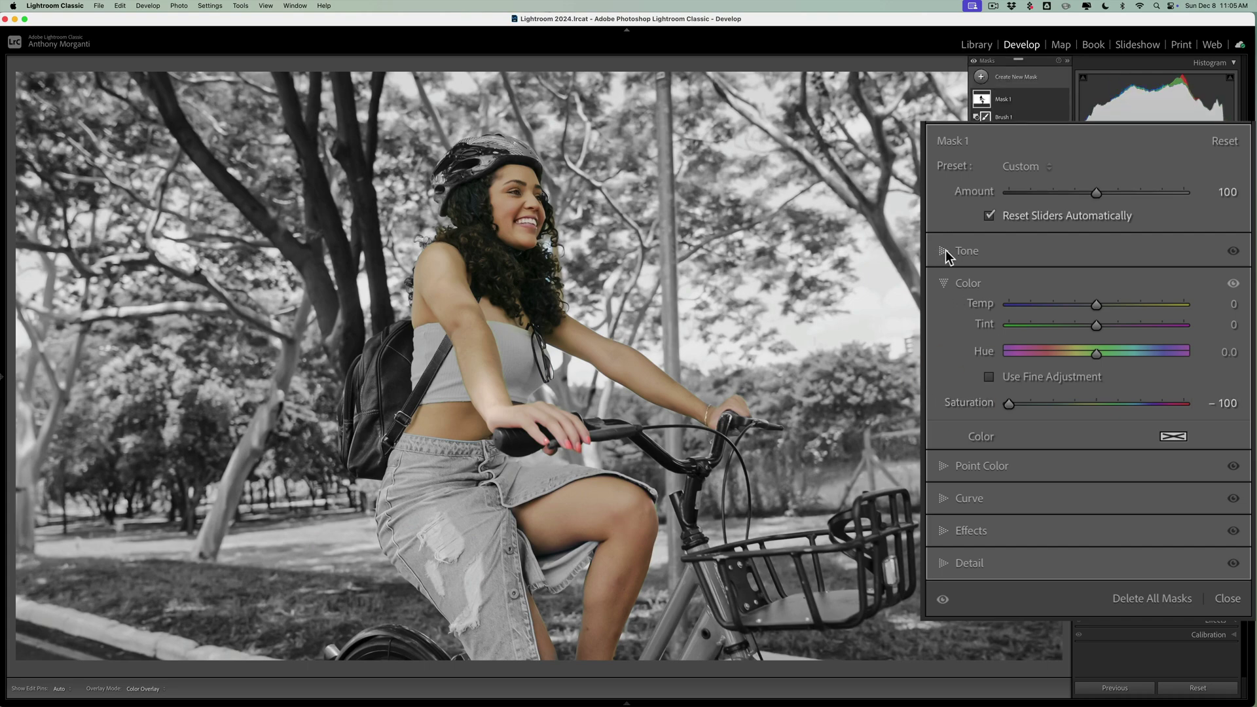
left_click(946, 250)
left_click_drag(1095, 270, 1086, 270)
left_click_drag(1155, 321, 1156, 323)
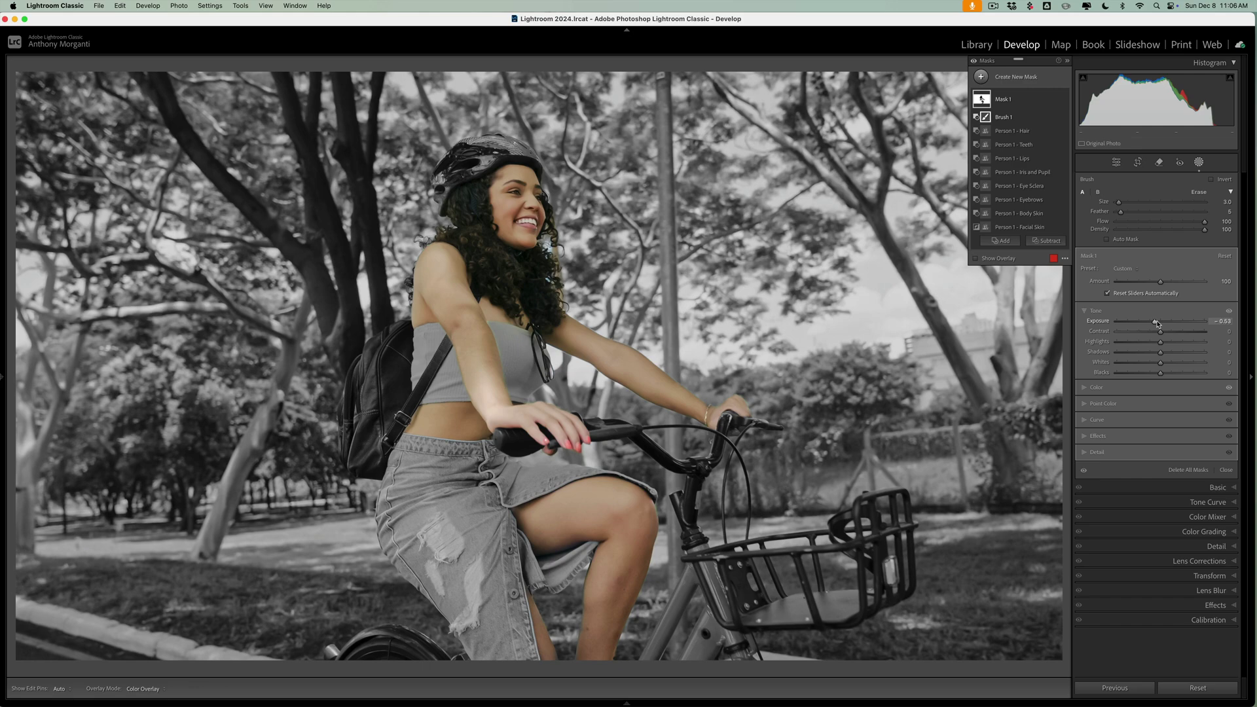
left_click(1201, 163)
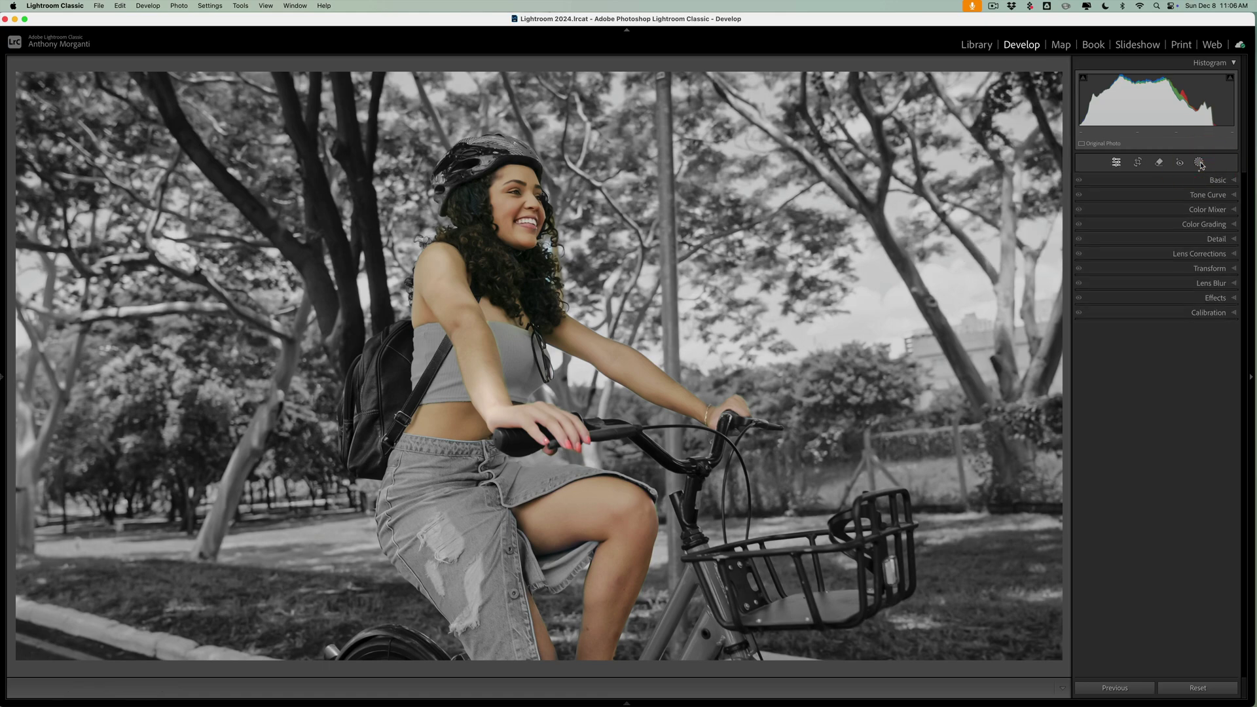
Move to the wedding couple photo and start a people mask from All People.
key("Right")
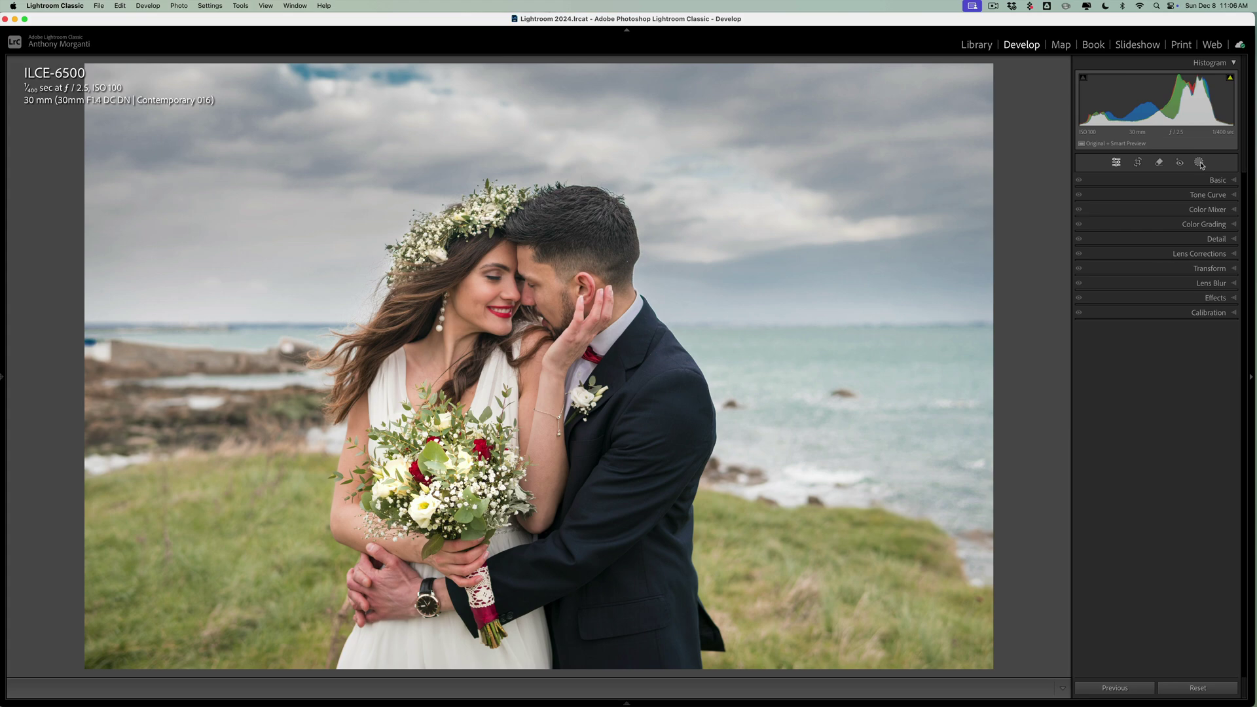
left_click(1201, 163)
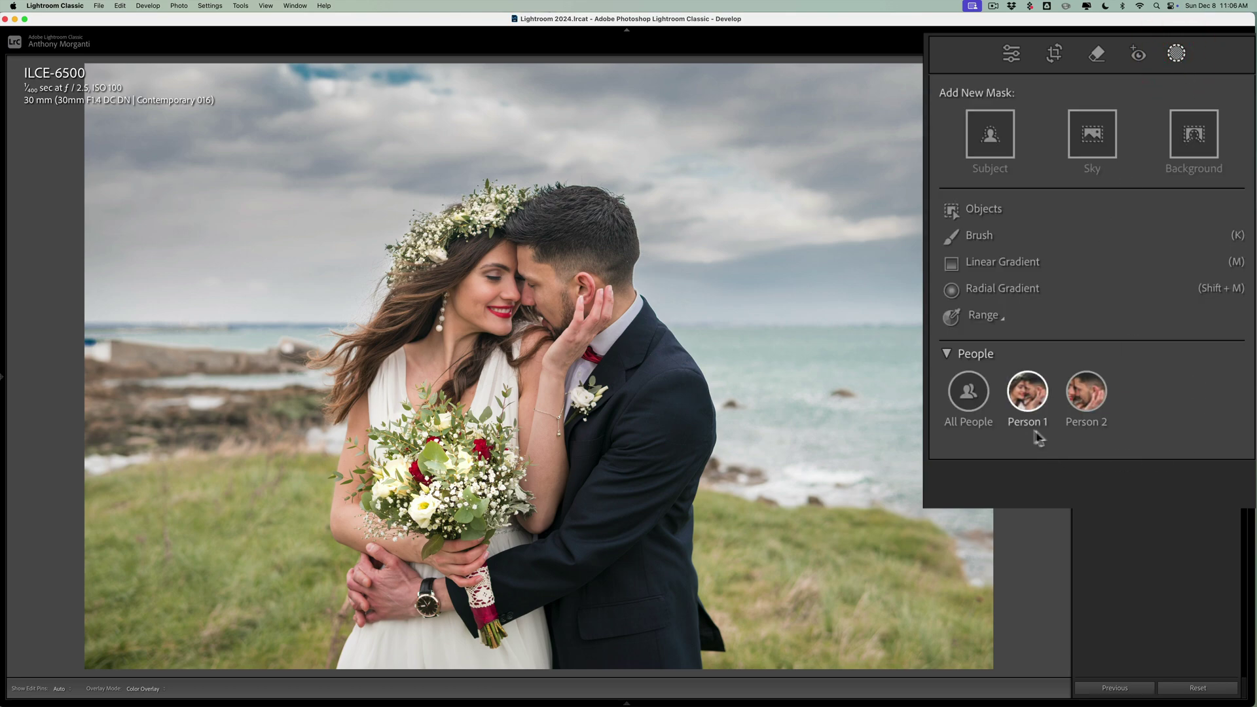
left_click(1082, 416)
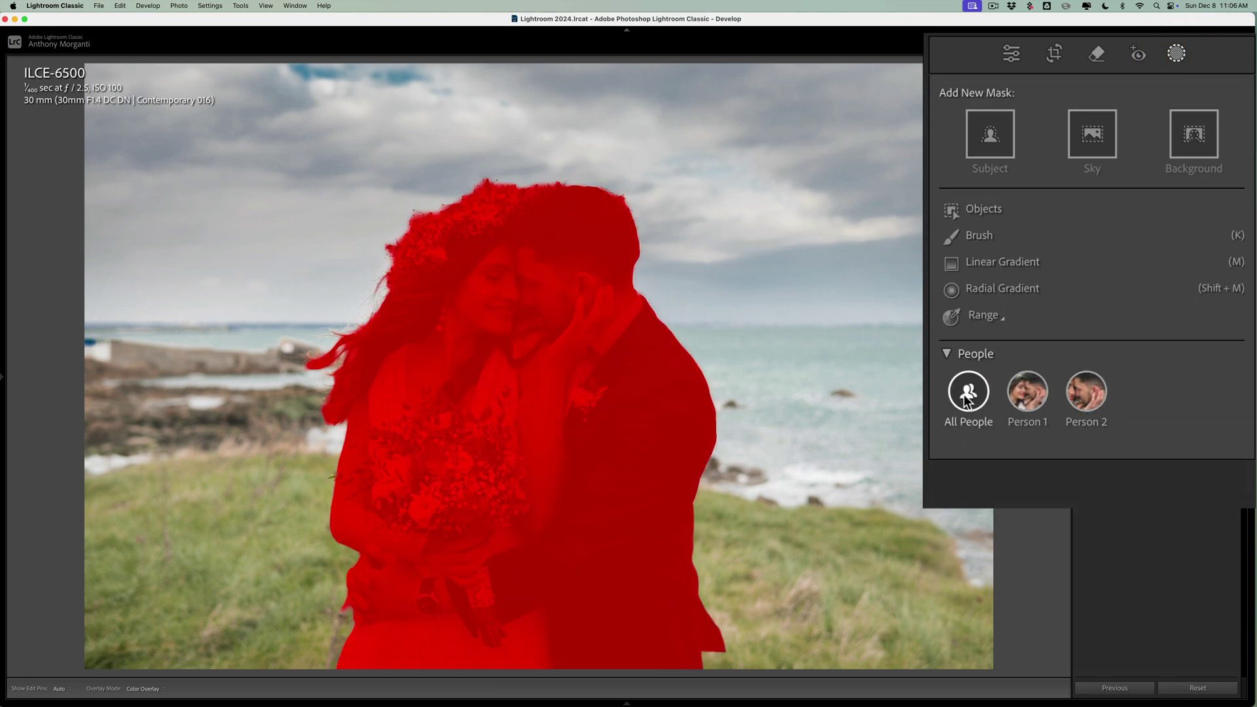
left_click(964, 395)
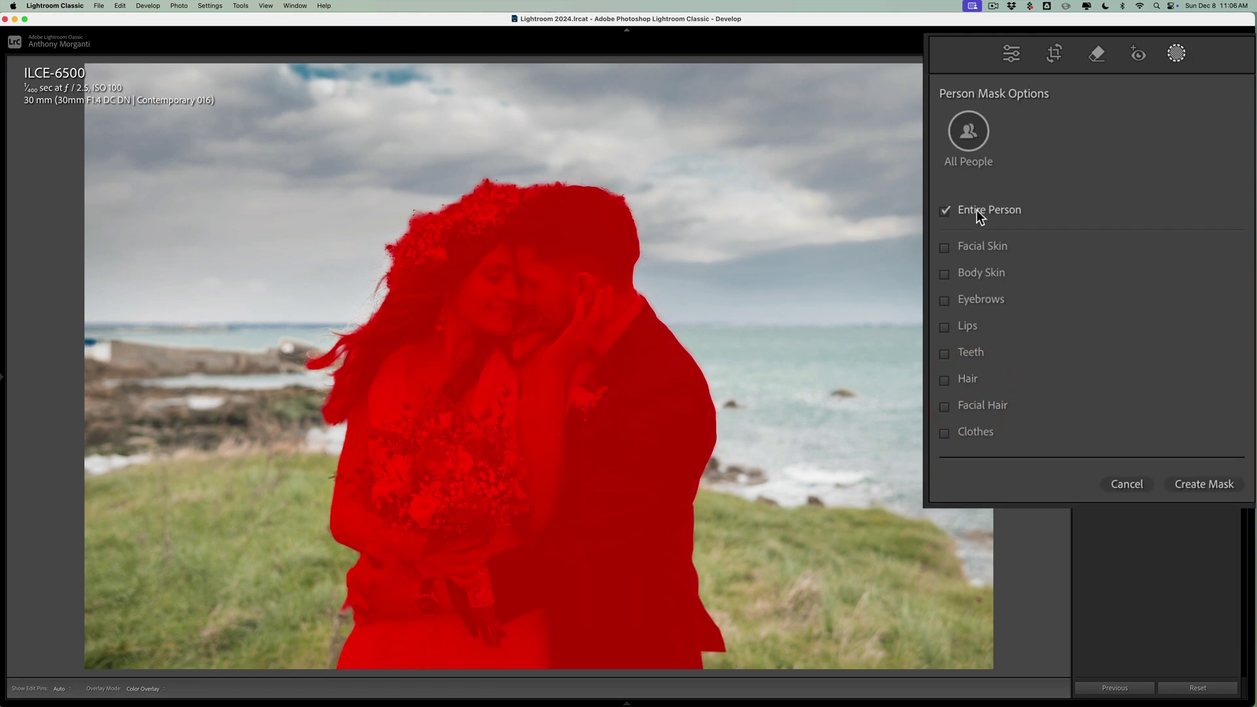
Create the mask from facial and body skin, eyebrows, lips, teeth, hair and facial hair.
left_click(948, 245)
left_click(945, 274)
left_click(944, 300)
left_click(944, 326)
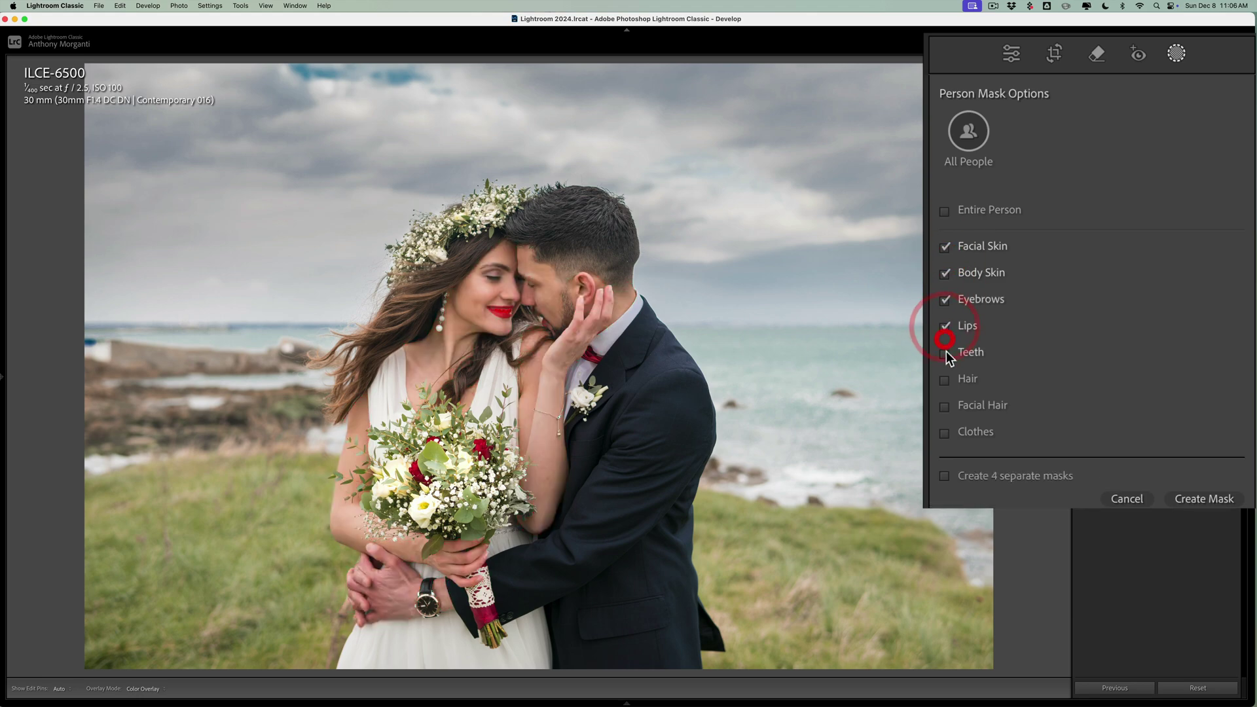
left_click(945, 353)
left_click(945, 379)
left_click(945, 406)
left_click(1202, 501)
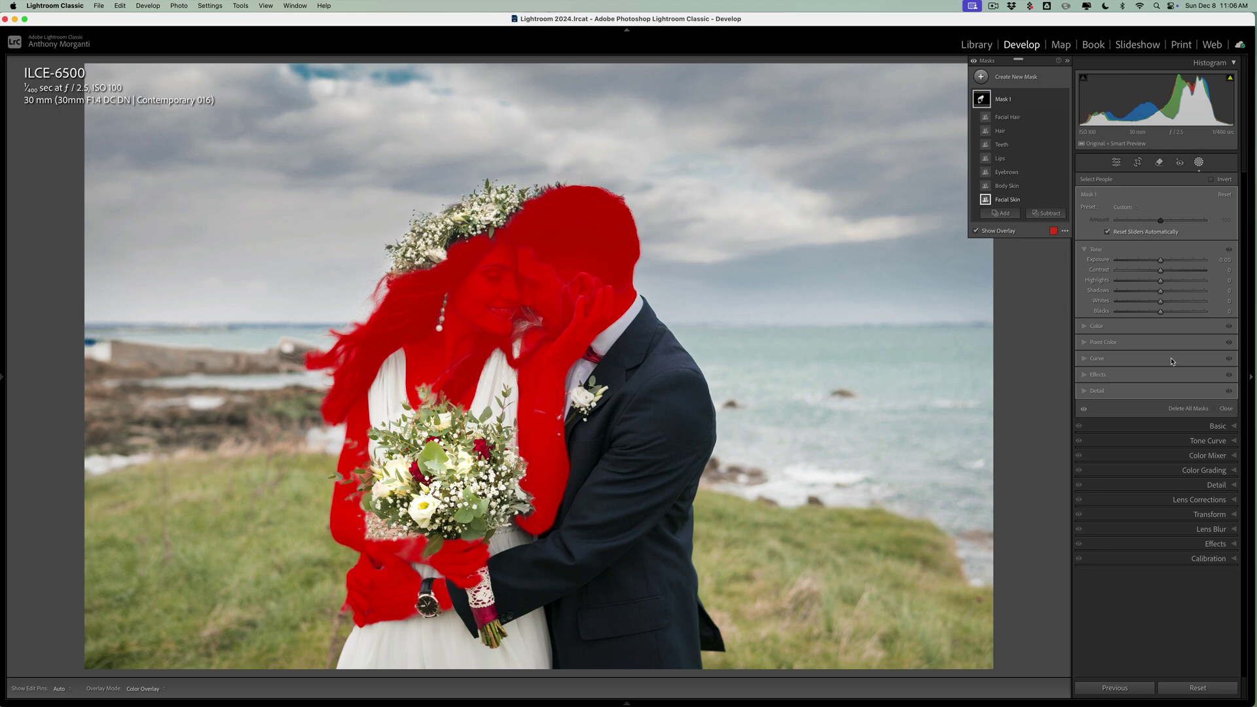
Invert Mask 1 through its options menu, leaving the Invert checkbox off, and bring up Subtract.
left_click(1195, 240)
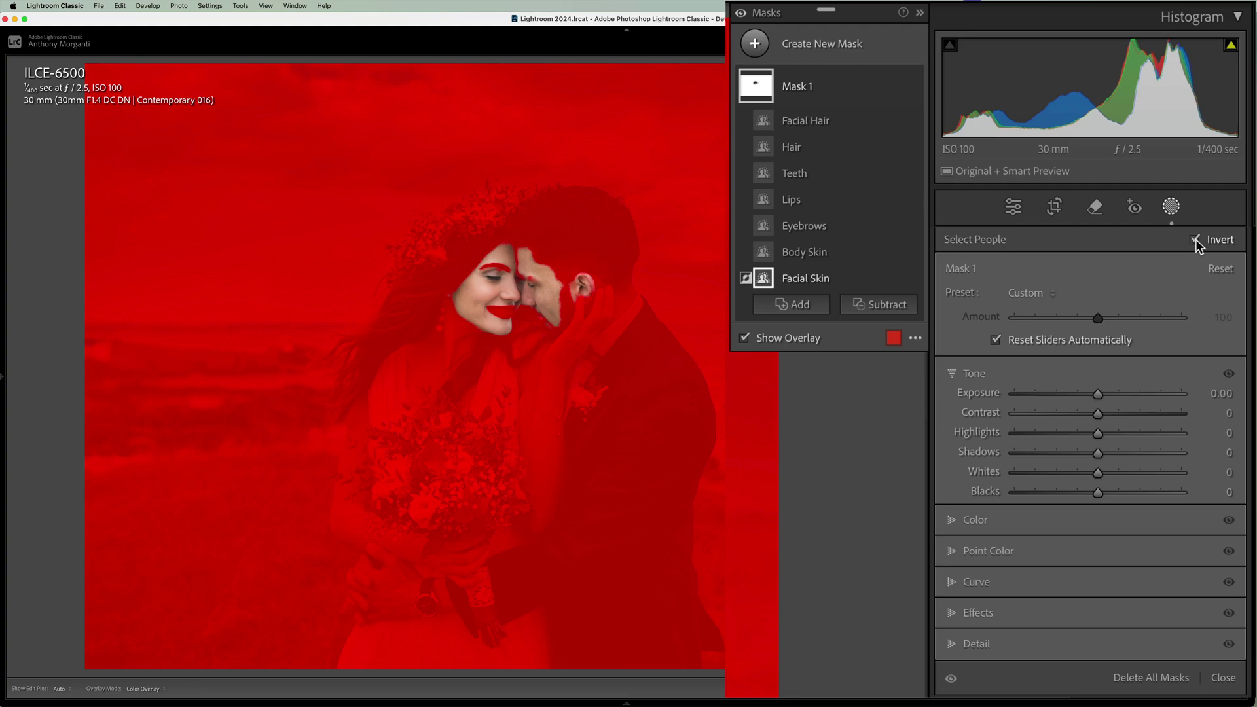
left_click(1196, 240)
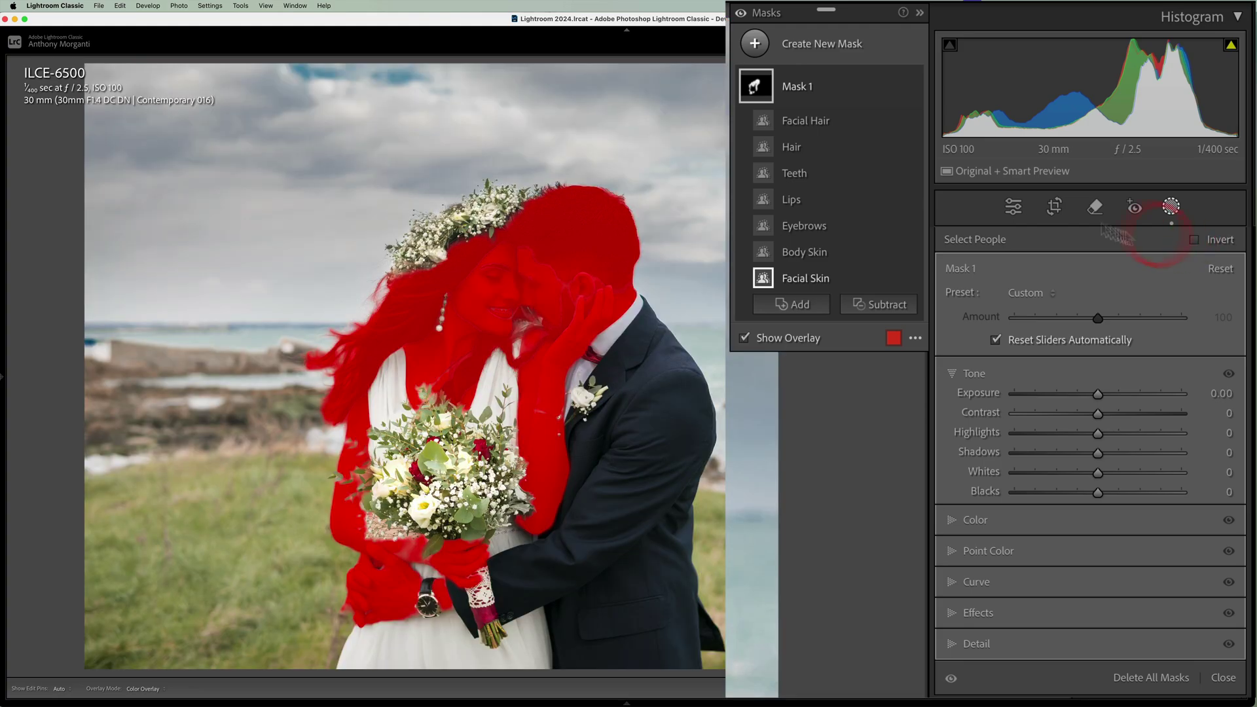
left_click(893, 87)
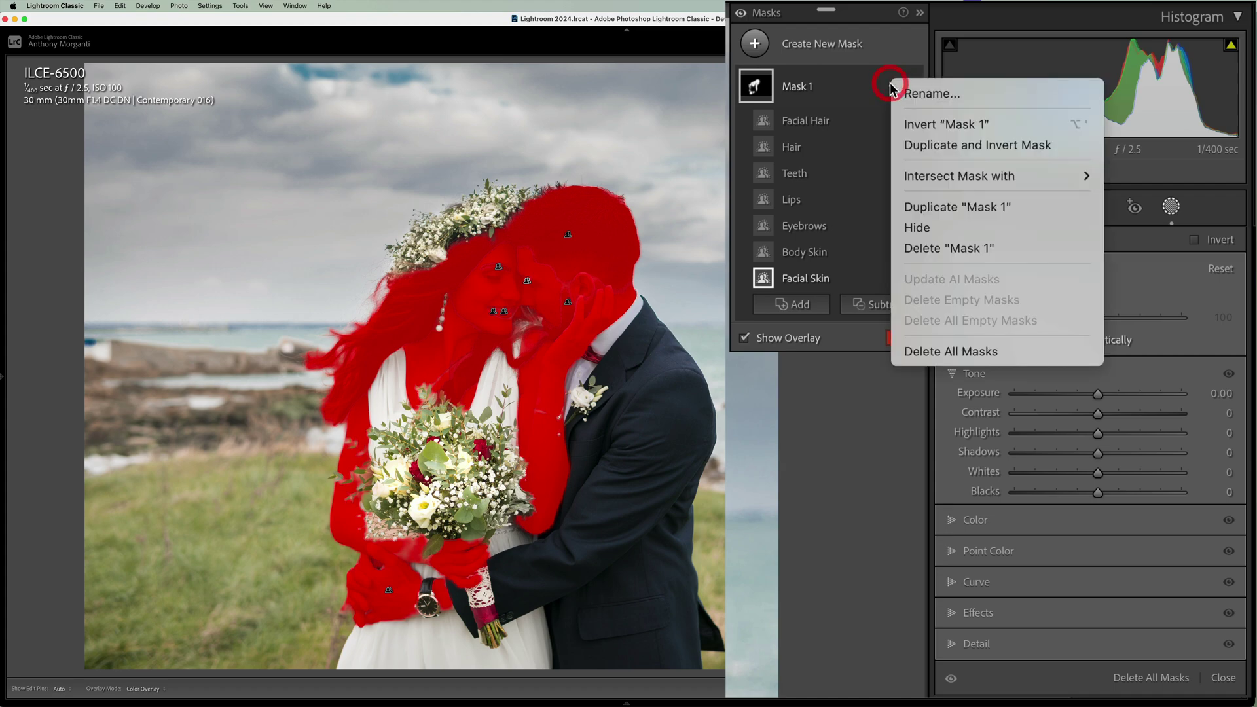
left_click(918, 124)
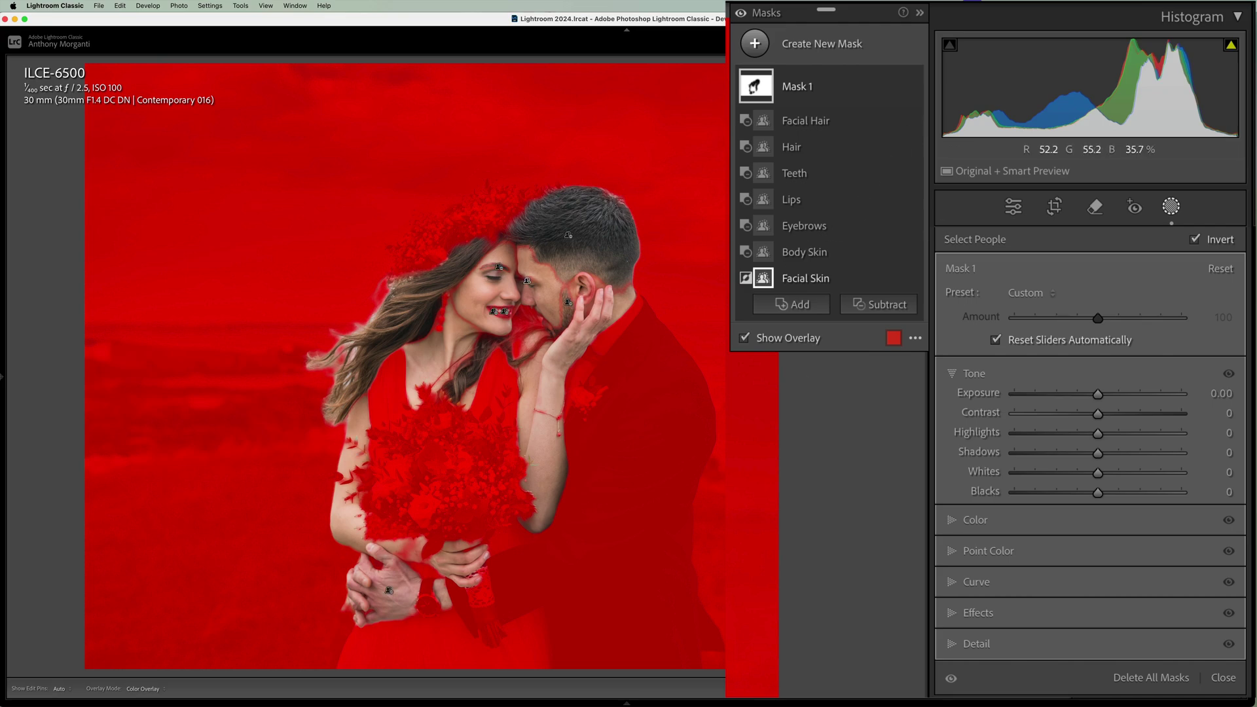
left_click(895, 311)
Subtract with a brush at size 1.0, painting fine strokes around the couple's hands.
left_click(892, 481)
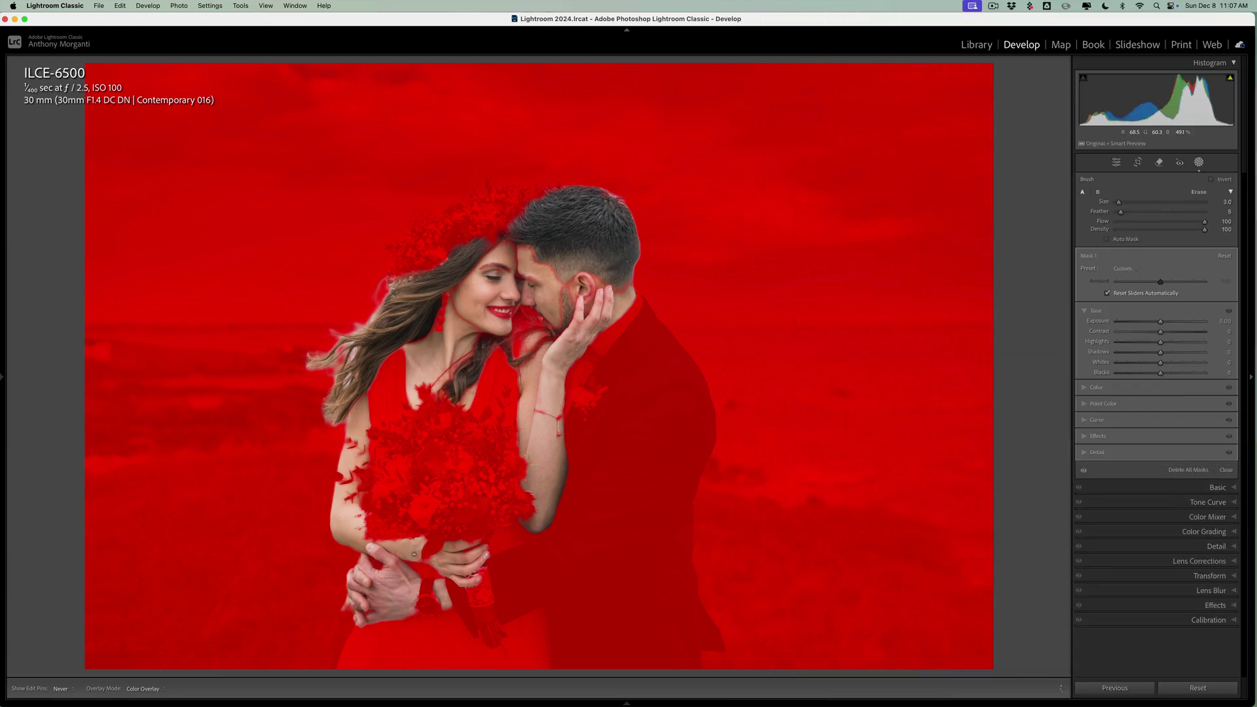
left_click_drag(396, 564, 400, 589)
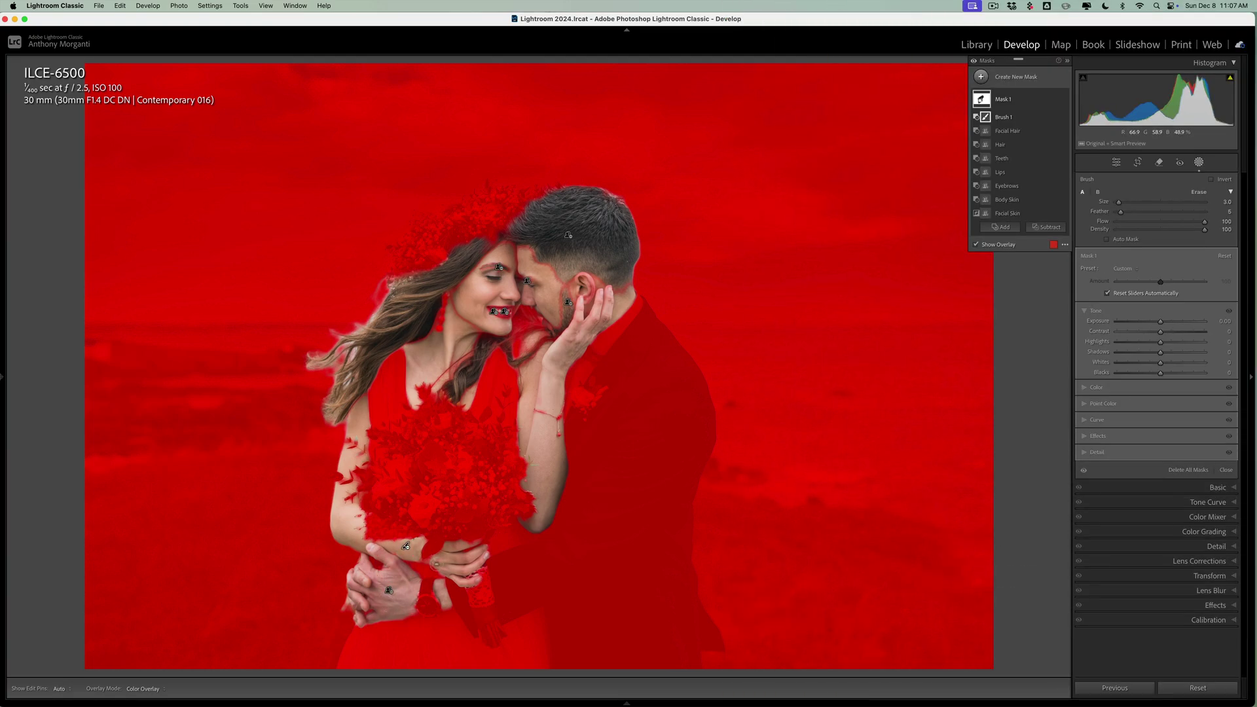
key("bracketleft")
key("bracketleft")
key("bracketleft")
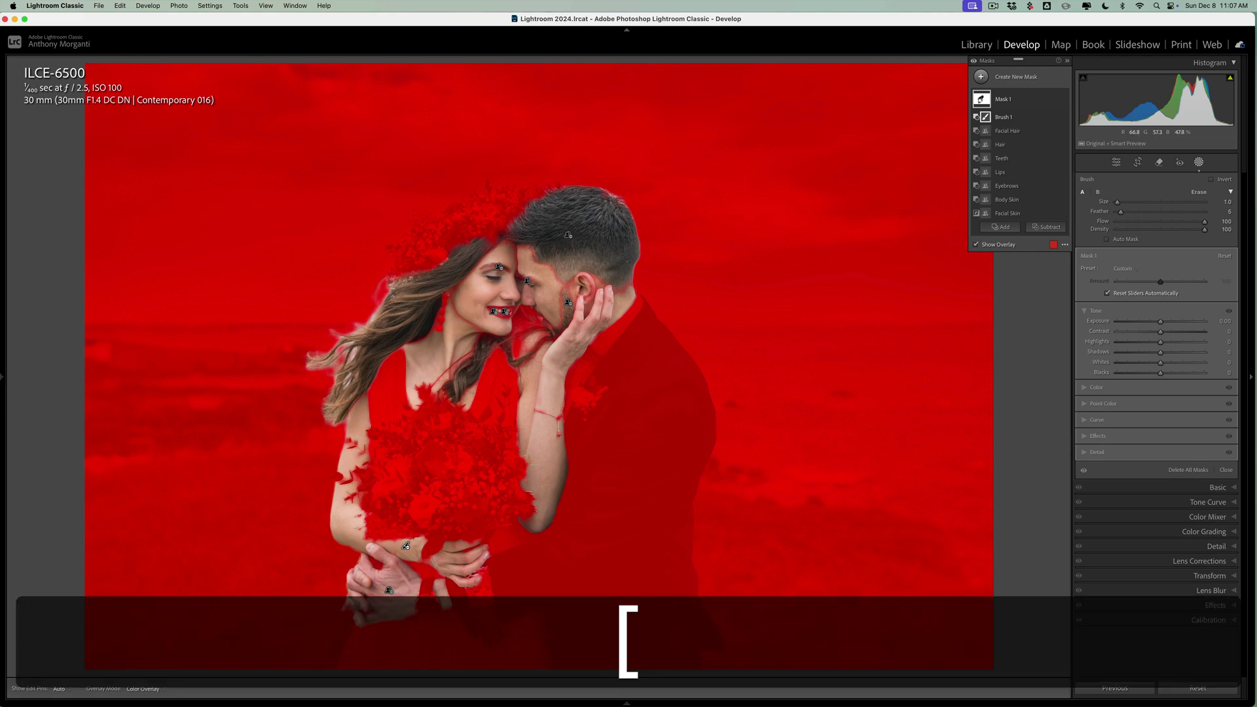
left_click_drag(406, 545, 407, 545)
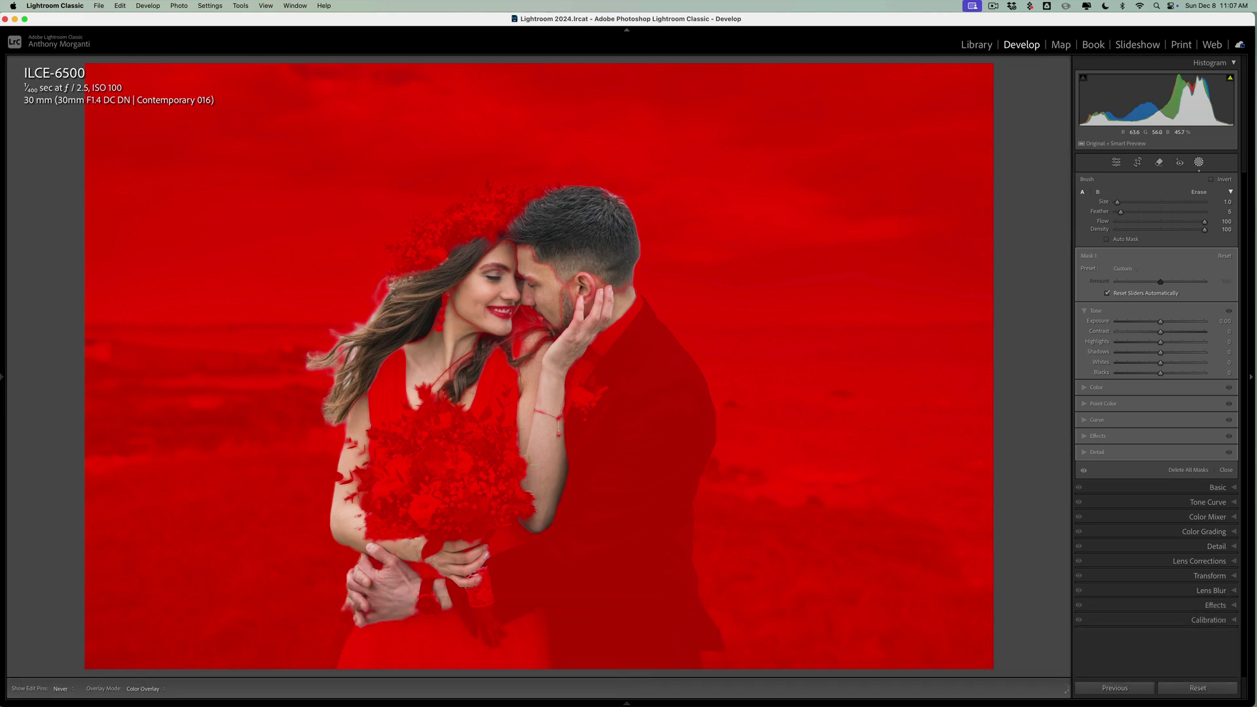
left_click_drag(407, 545, 399, 579)
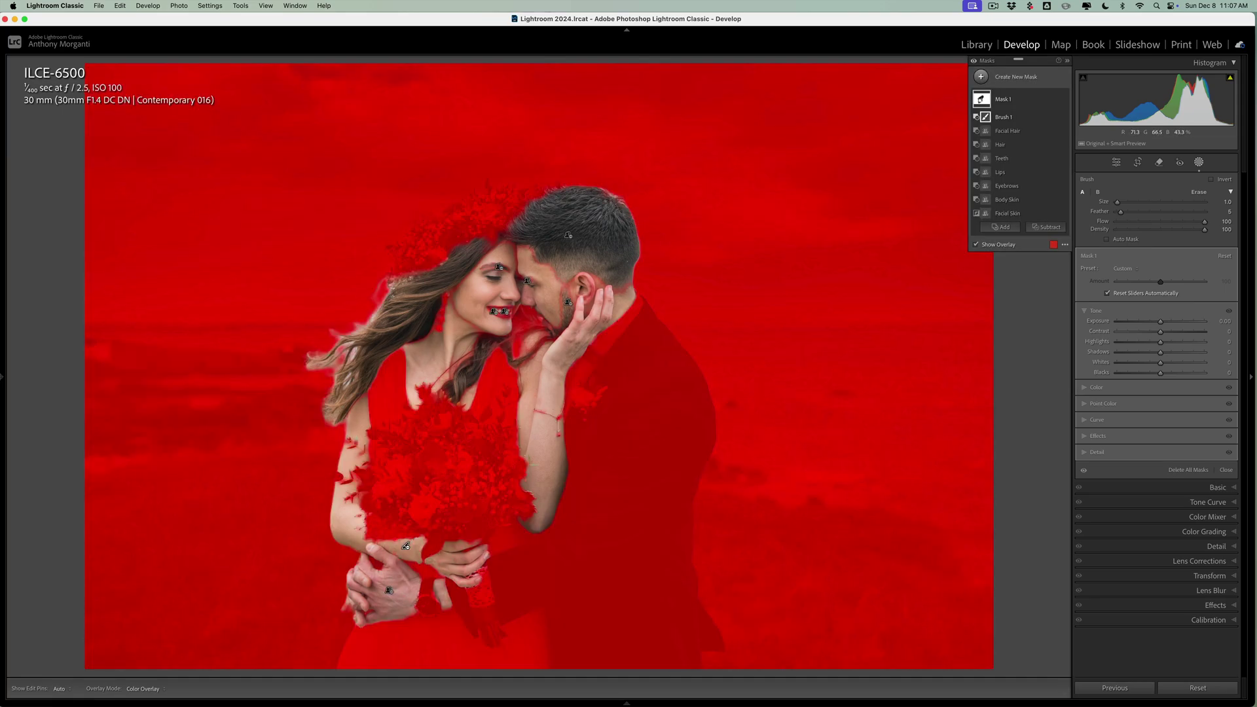
left_click_drag(399, 580, 401, 583)
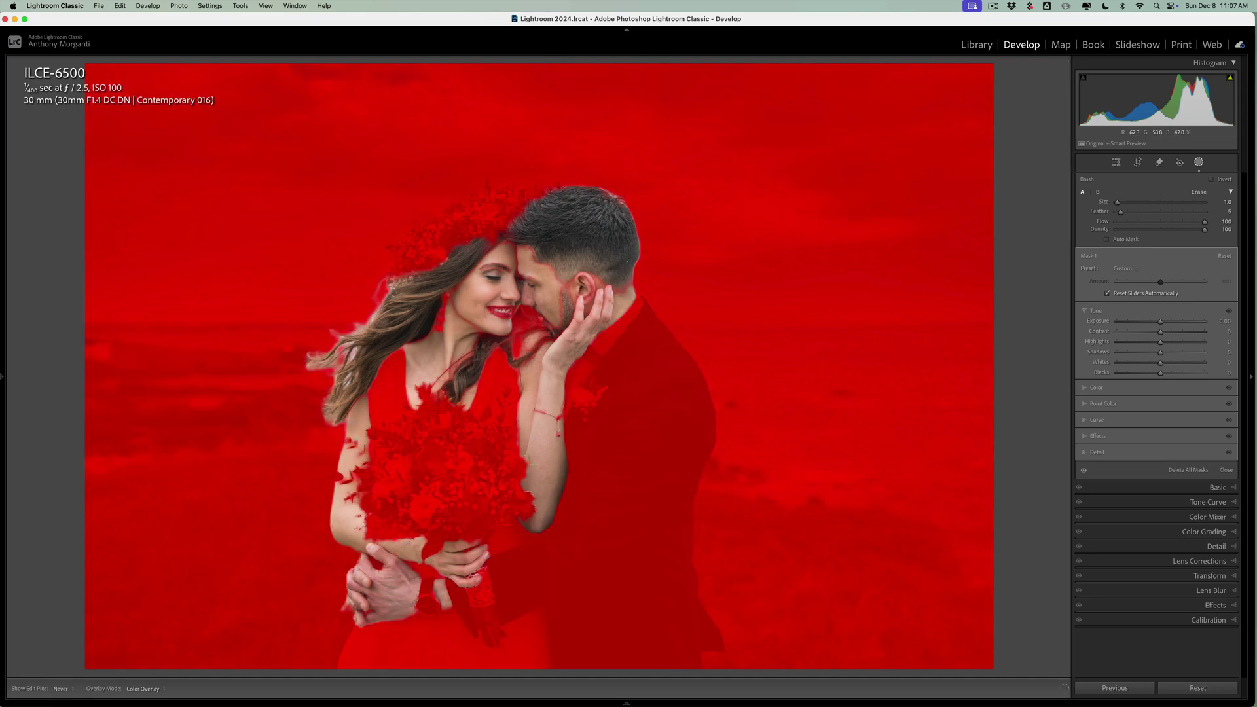
left_click_drag(355, 426, 354, 429)
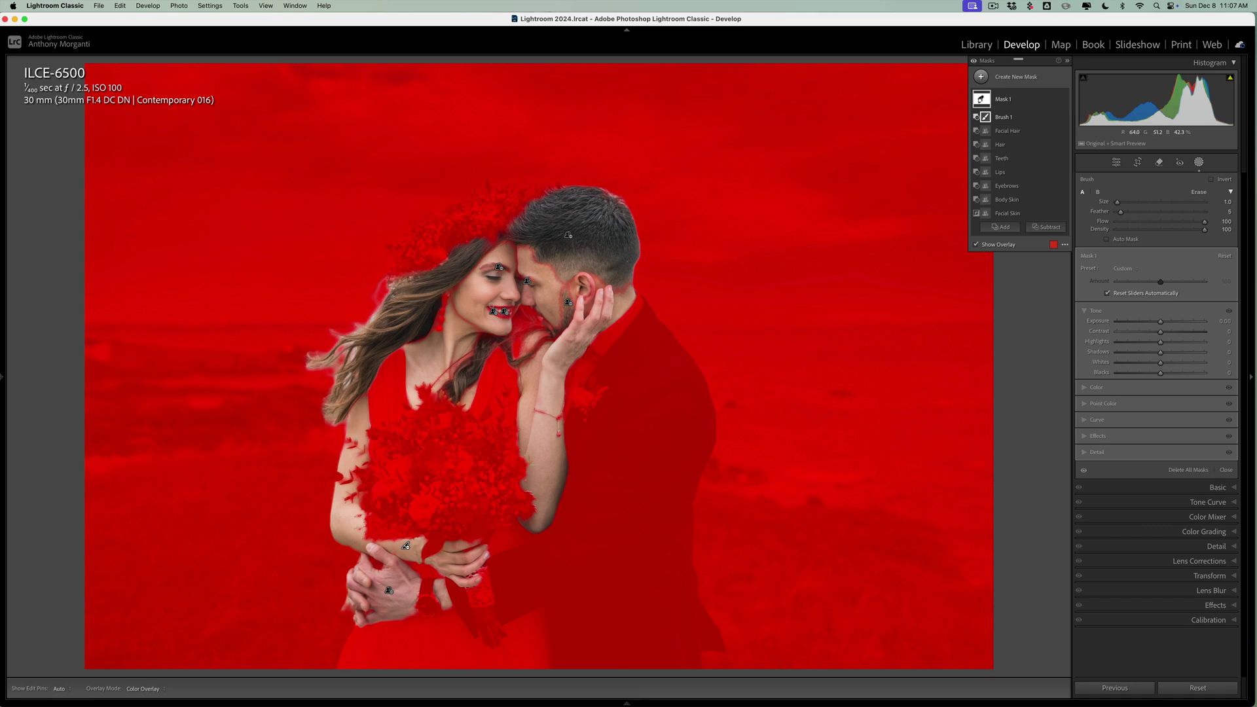
Enlarge the brush to 3.0 to paint along the bride's lips, then shrink it back to 1.0.
key("bracketright")
left_click_drag(498, 311, 508, 312)
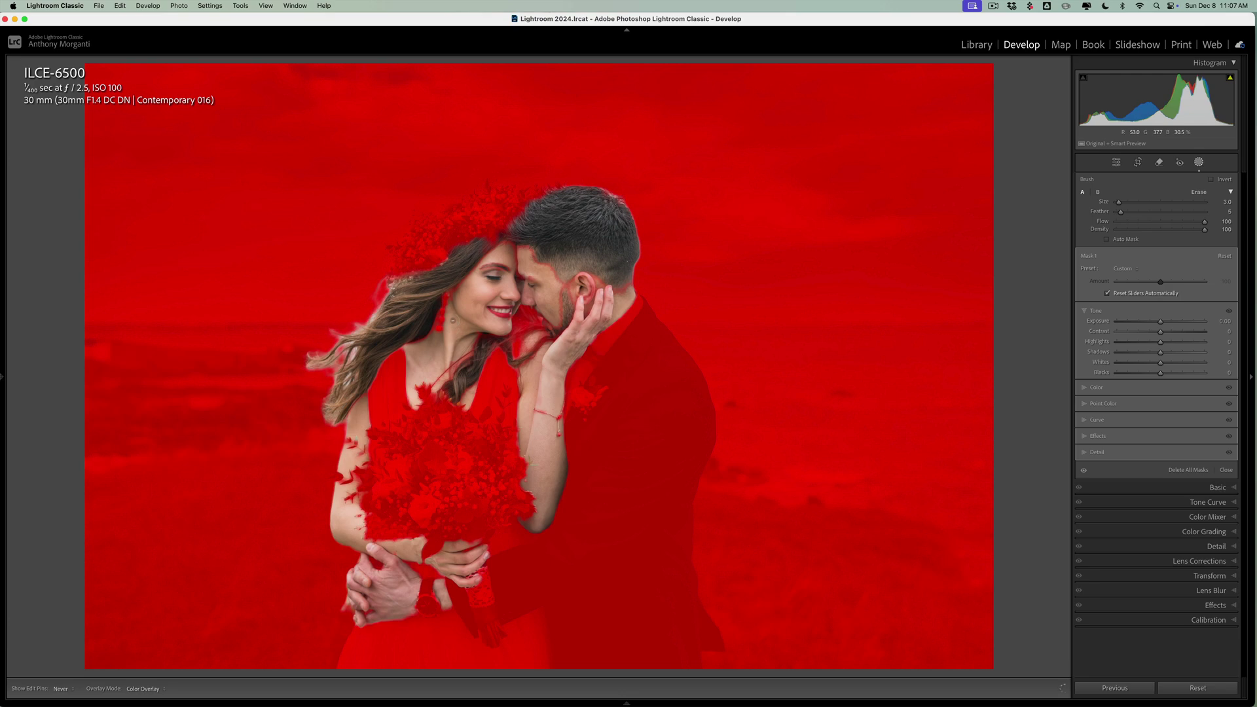
key("shift+w")
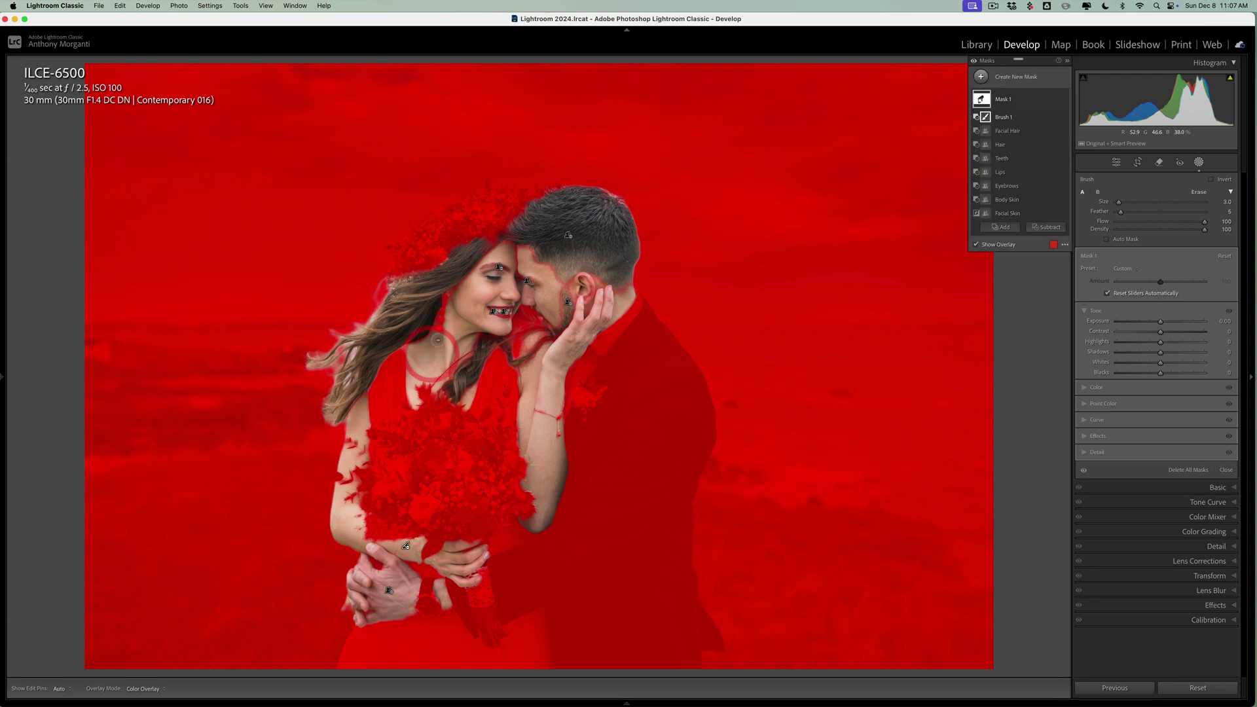
key("bracketleft")
key("shift+w")
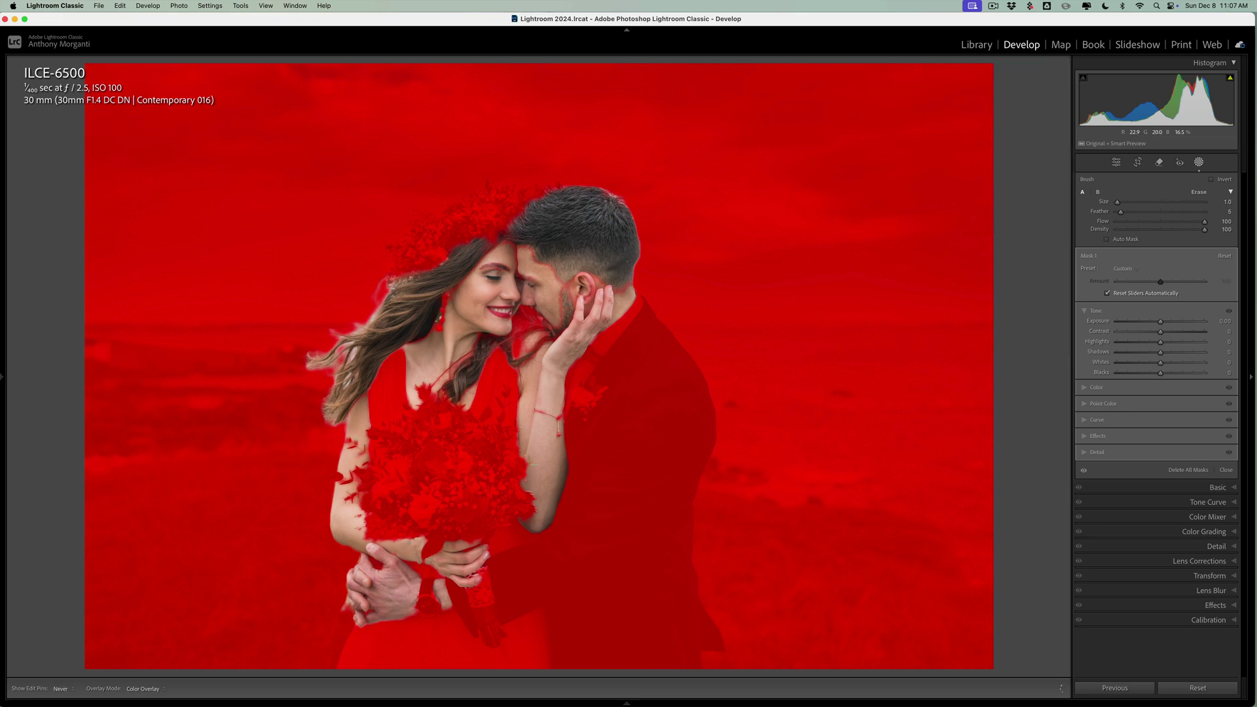
Erase the mask from around the bride's earring with a 0.1 erase brush.
key("shift+w")
key("bracketleft")
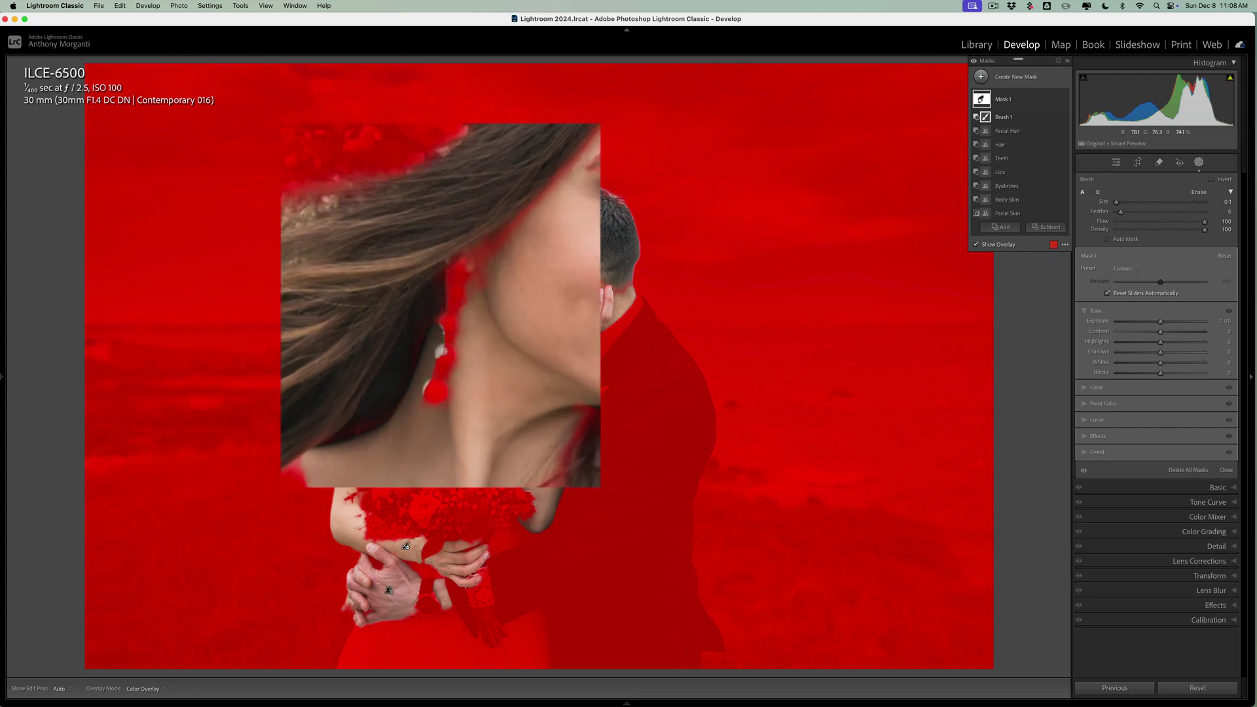
key("alt")
key("bracketleft")
key("shift+w")
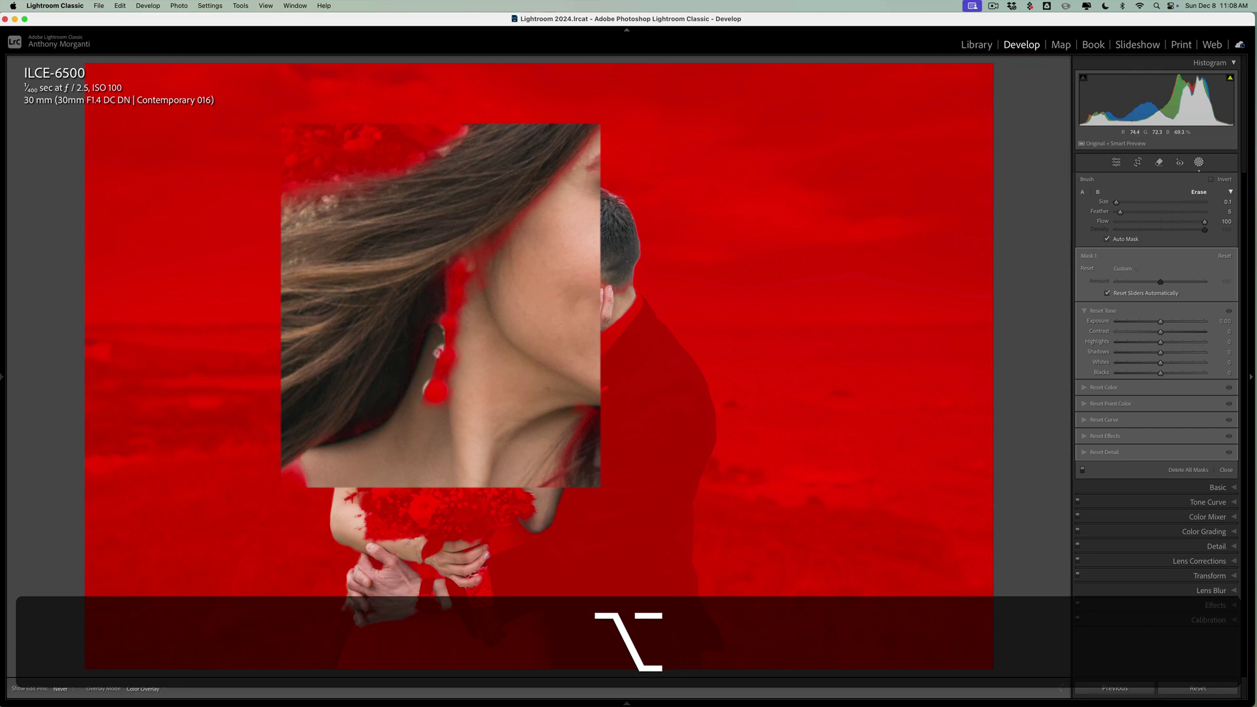
left_click_drag(442, 341, 442, 342)
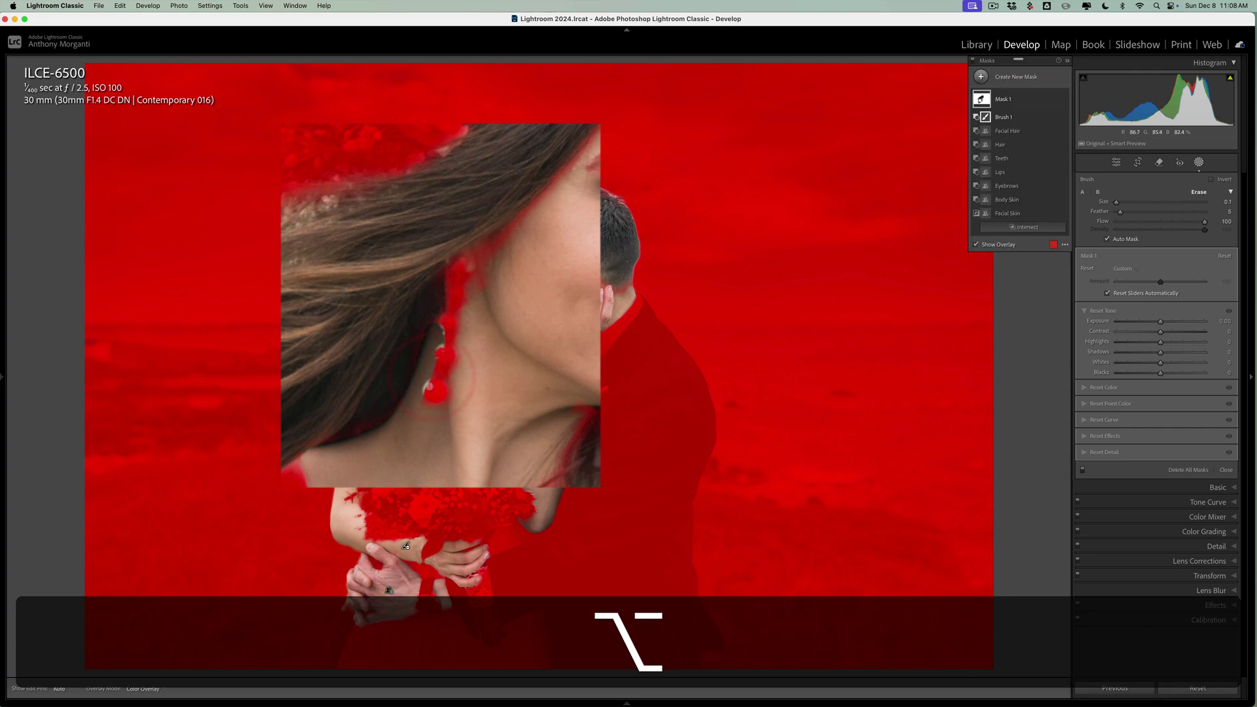
left_click_drag(427, 385, 430, 391)
Set Mask 1's Saturation to -100, turning background, clothes and bouquet black and white.
key("h")
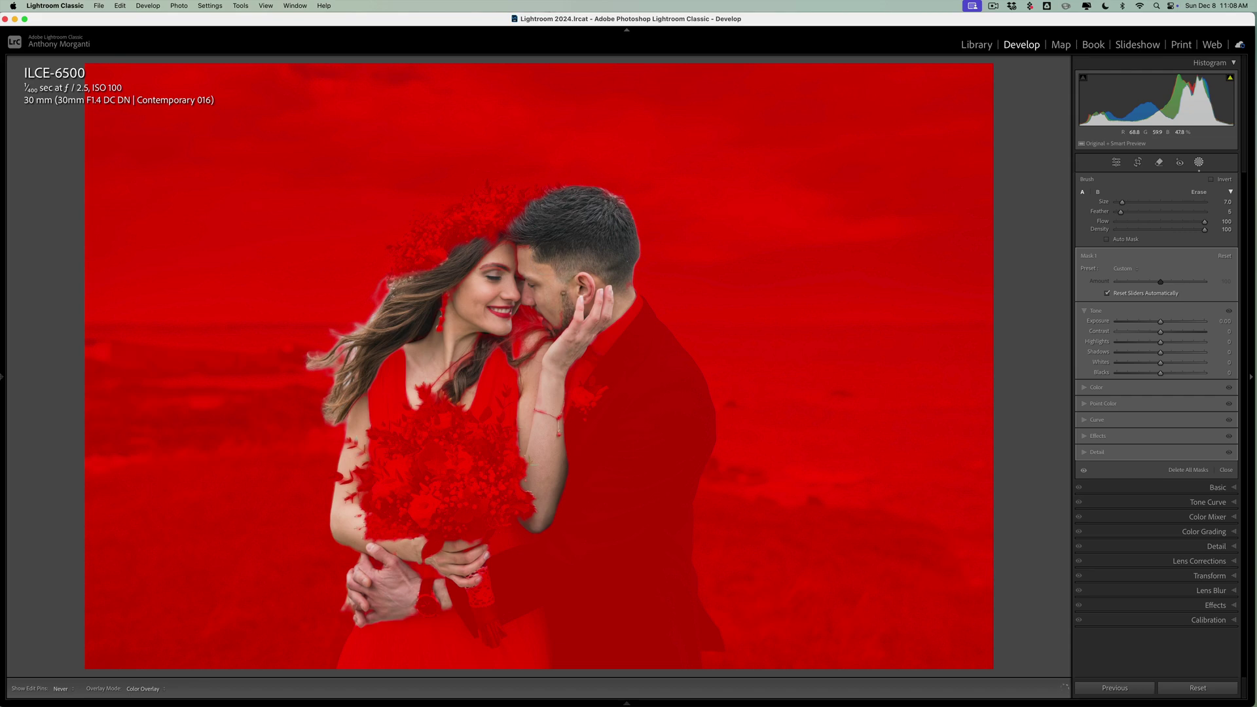
key("h")
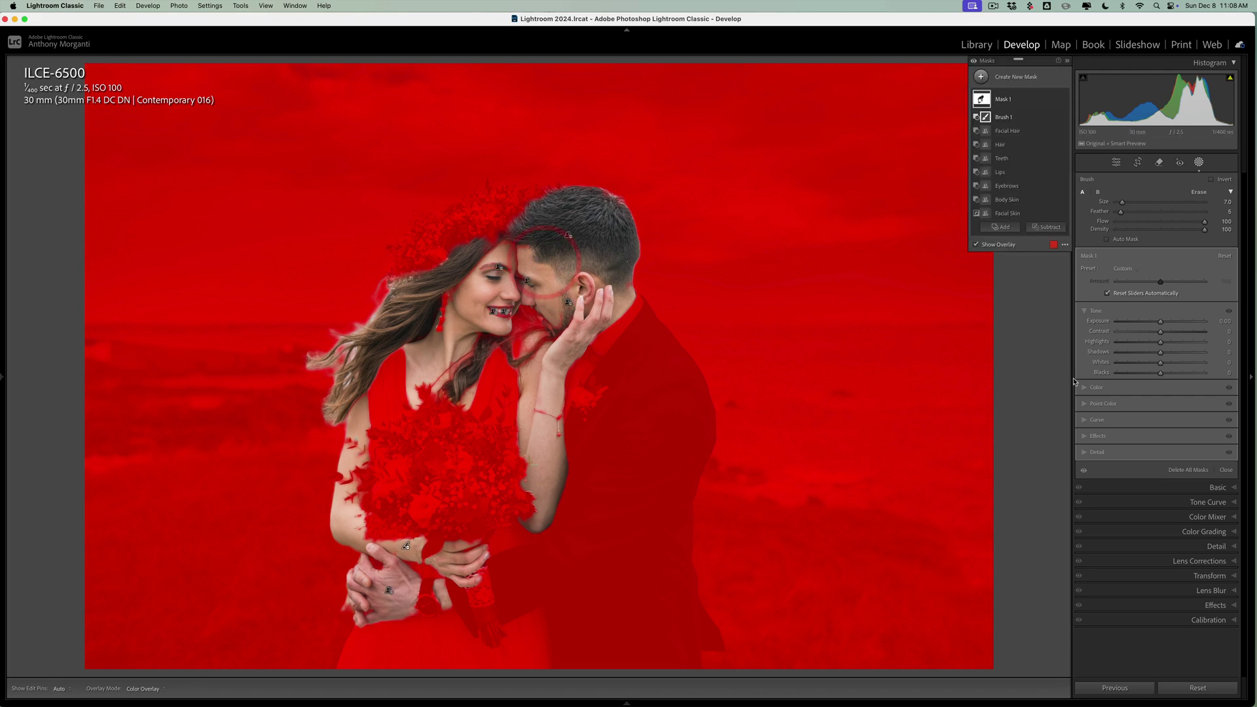
left_click(1084, 387)
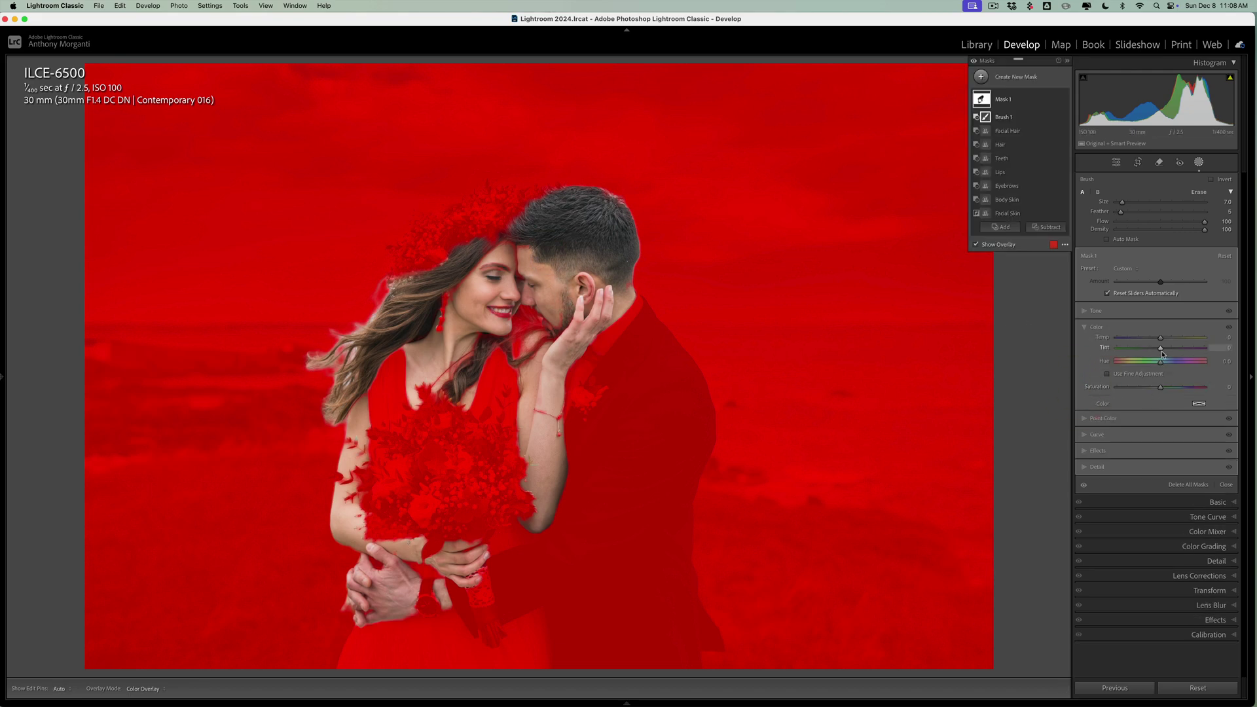
left_click_drag(1161, 389, 1046, 382)
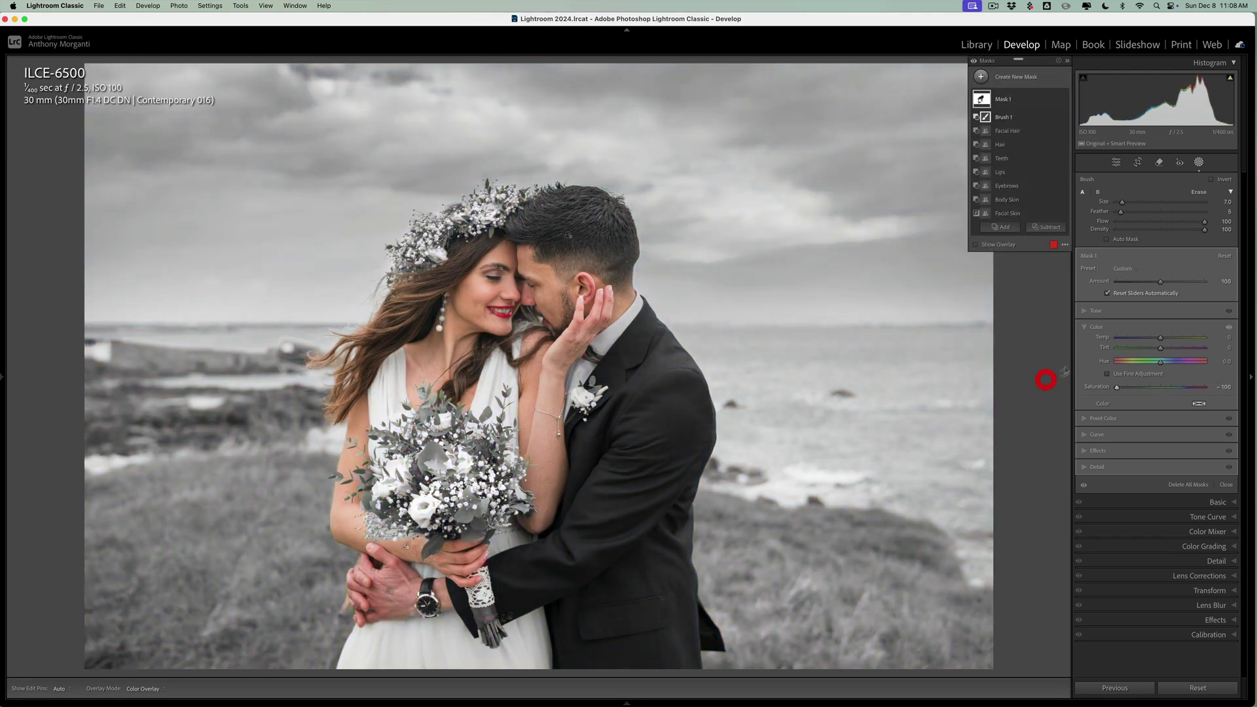
left_click(1087, 313)
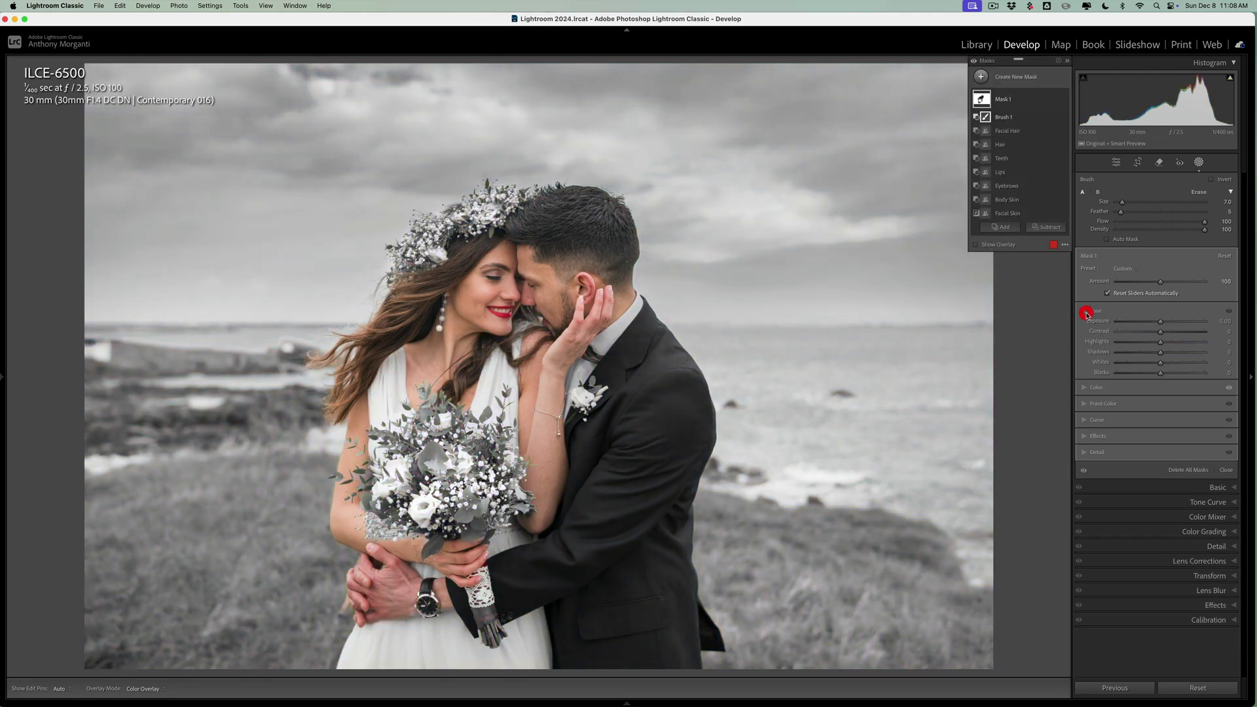
left_click_drag(1161, 324, 1150, 322)
double_click(1150, 322)
Set the wedding photo's global Basic Exposure to -0.80, then reopen the masking tools.
left_click(1199, 163)
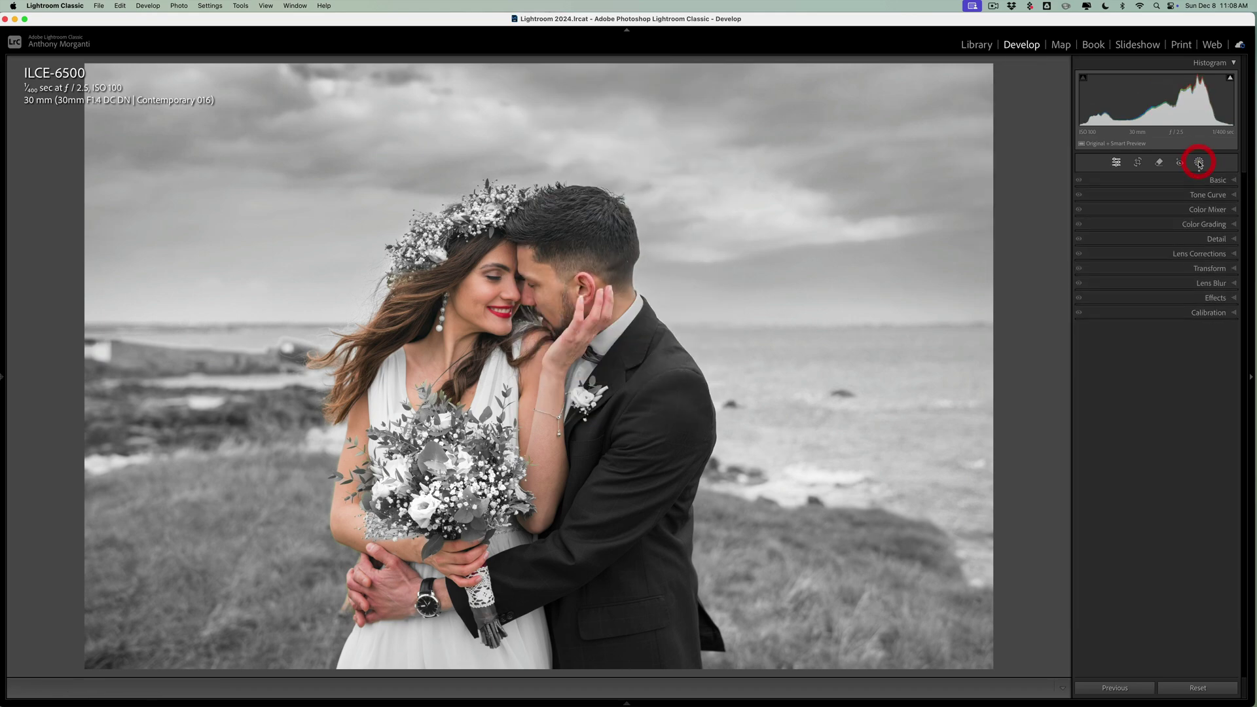
left_click(1218, 180)
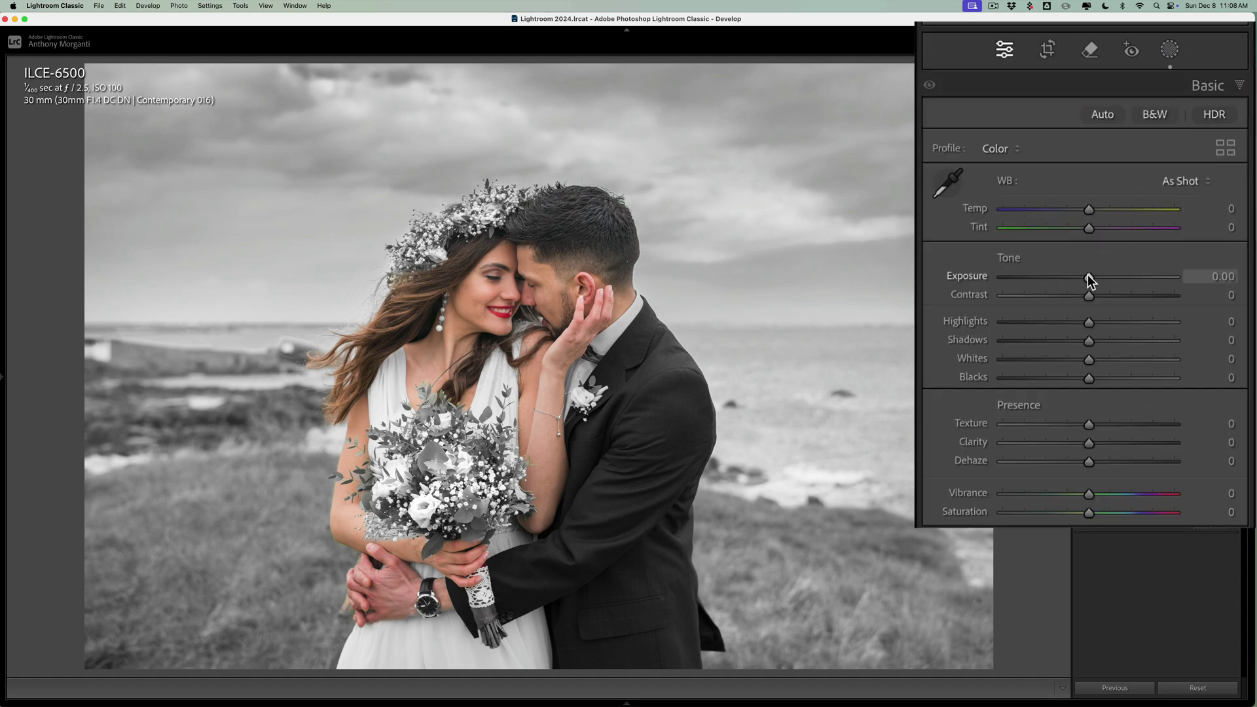
left_click_drag(1090, 280, 1152, 276)
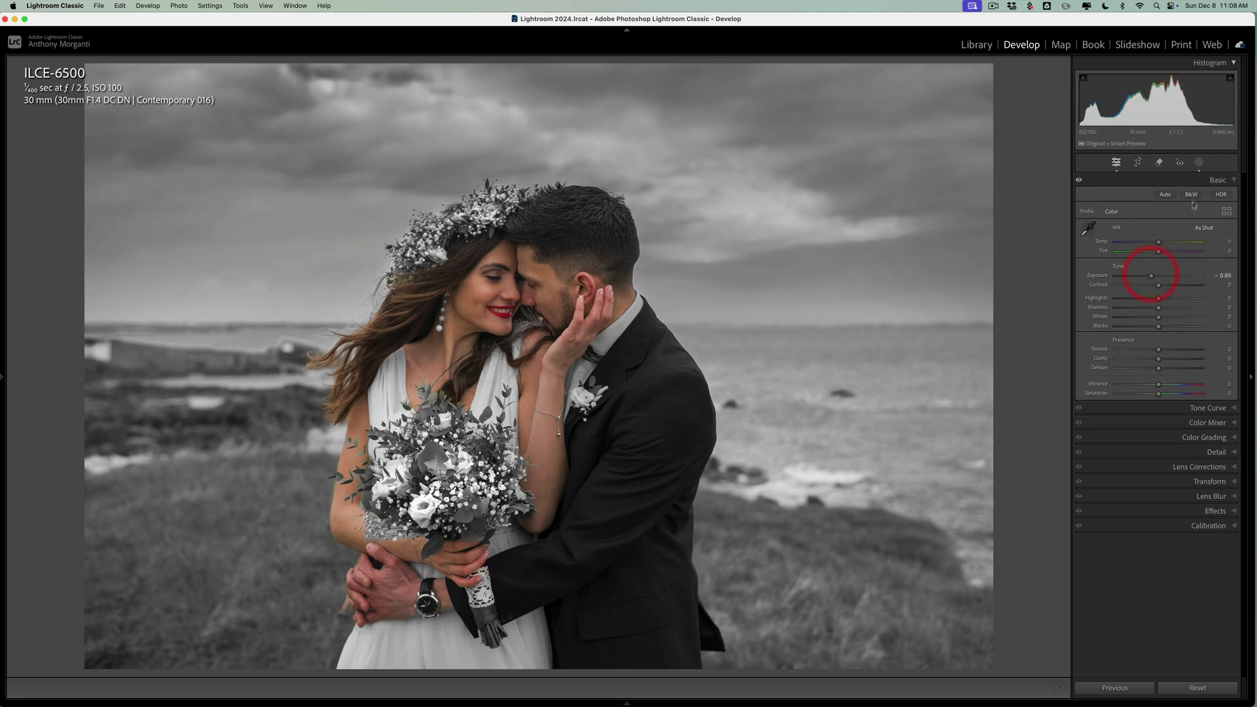
left_click(1199, 163)
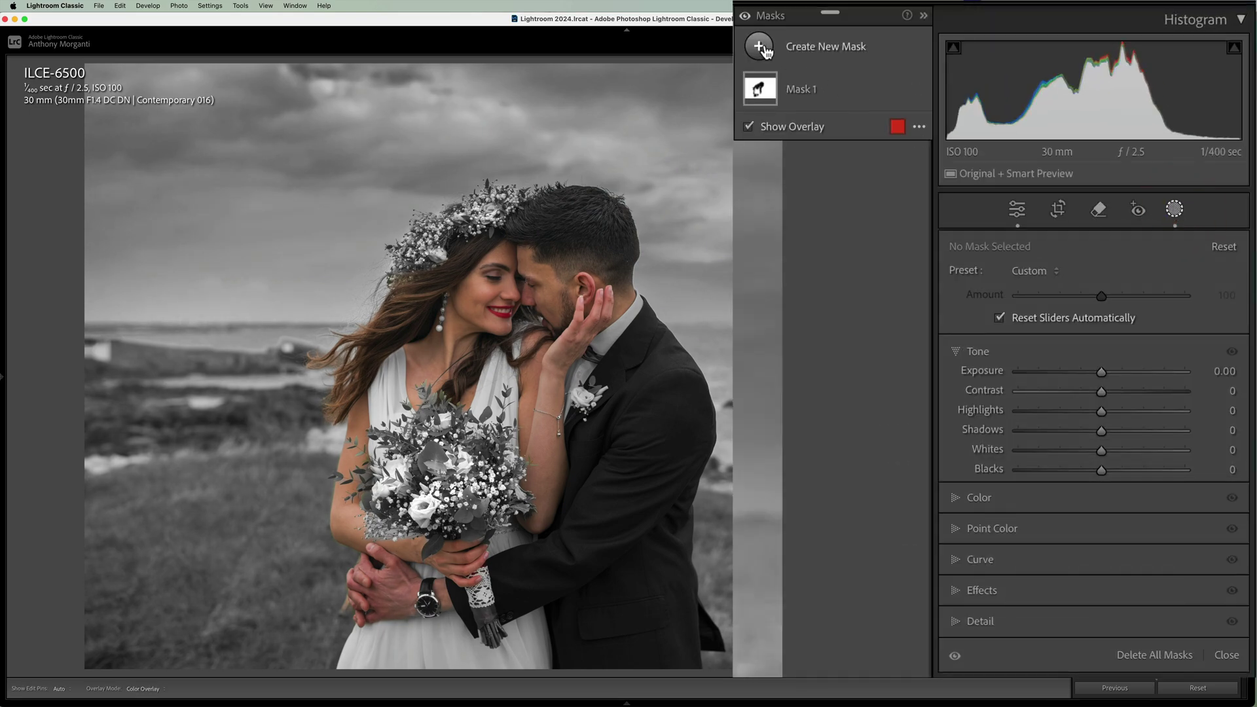
Add an All People mask, keeping Entire Person, and raise its exposure to +0.42.
left_click(766, 51)
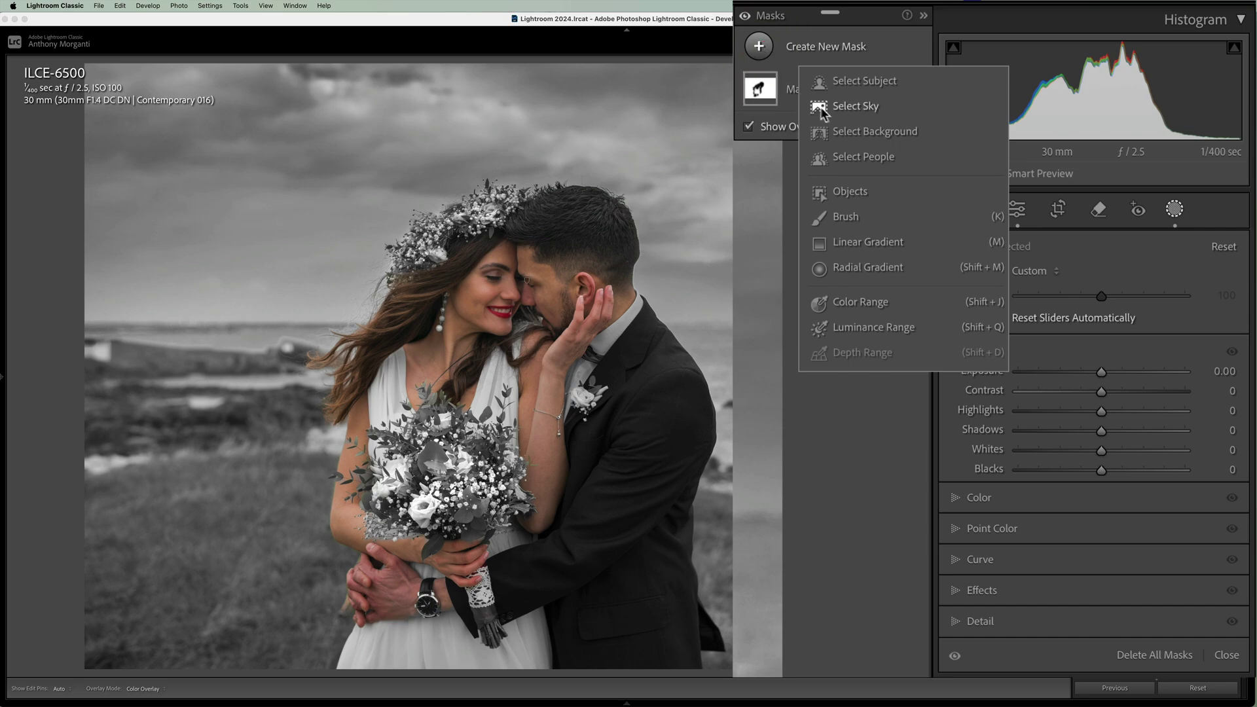
left_click(877, 157)
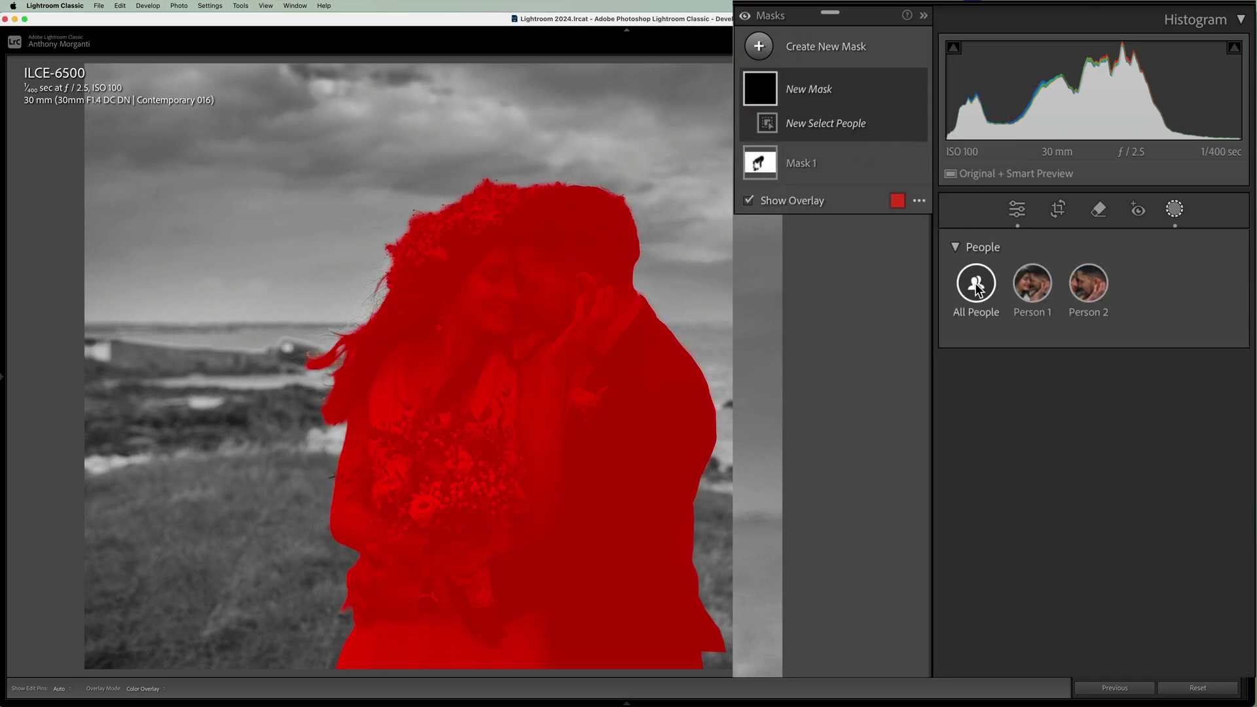
left_click(975, 283)
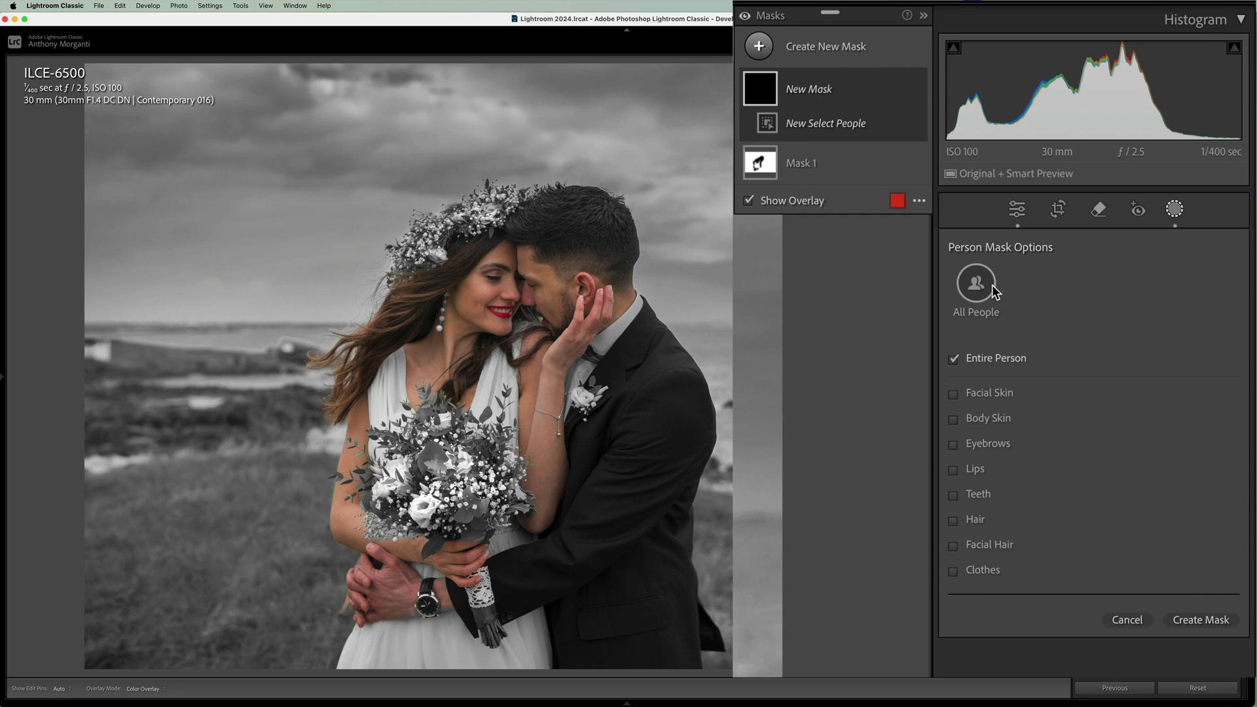
left_click(1203, 621)
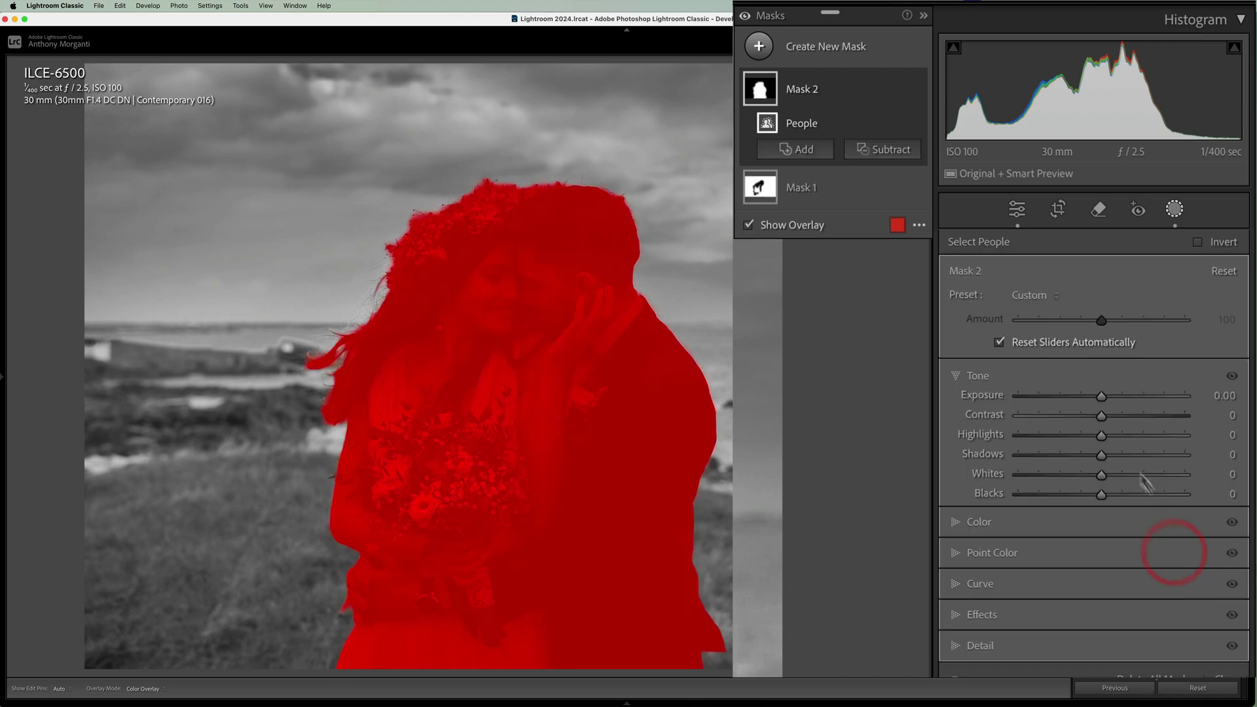
left_click_drag(1103, 395, 1112, 396)
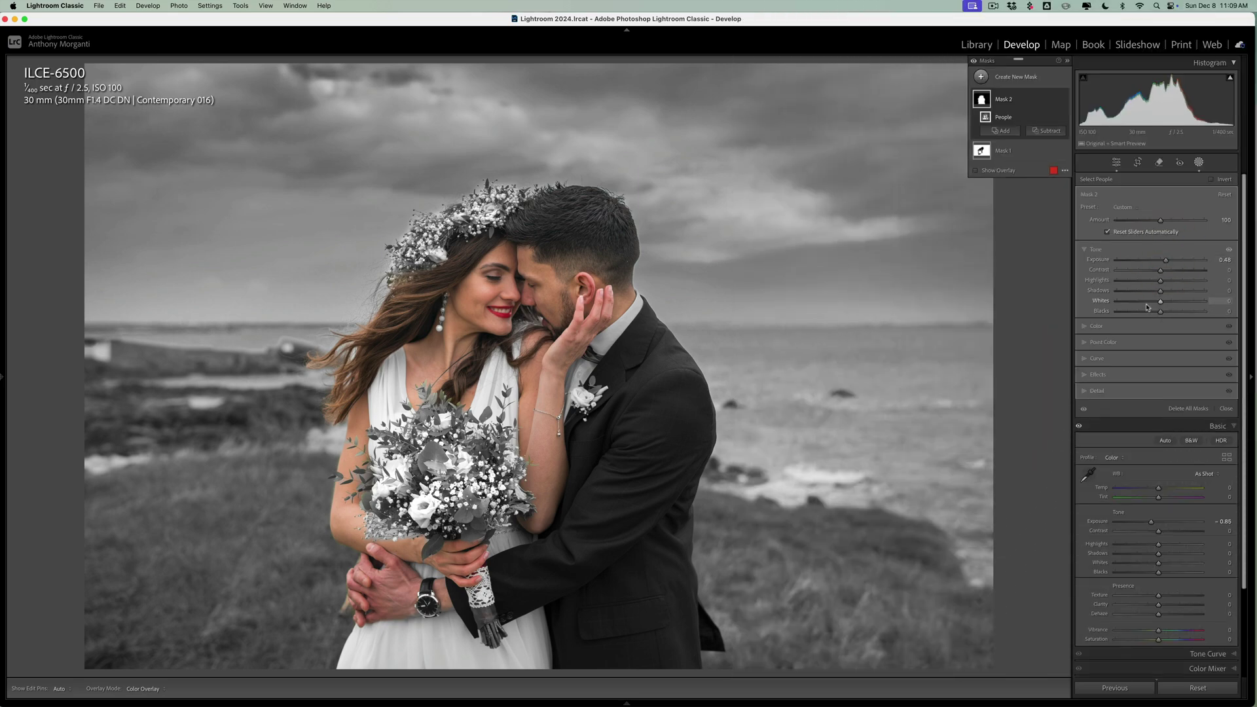
Load the next photo, the couple before green trees, and check its Lens Blur settings.
left_click(1200, 163)
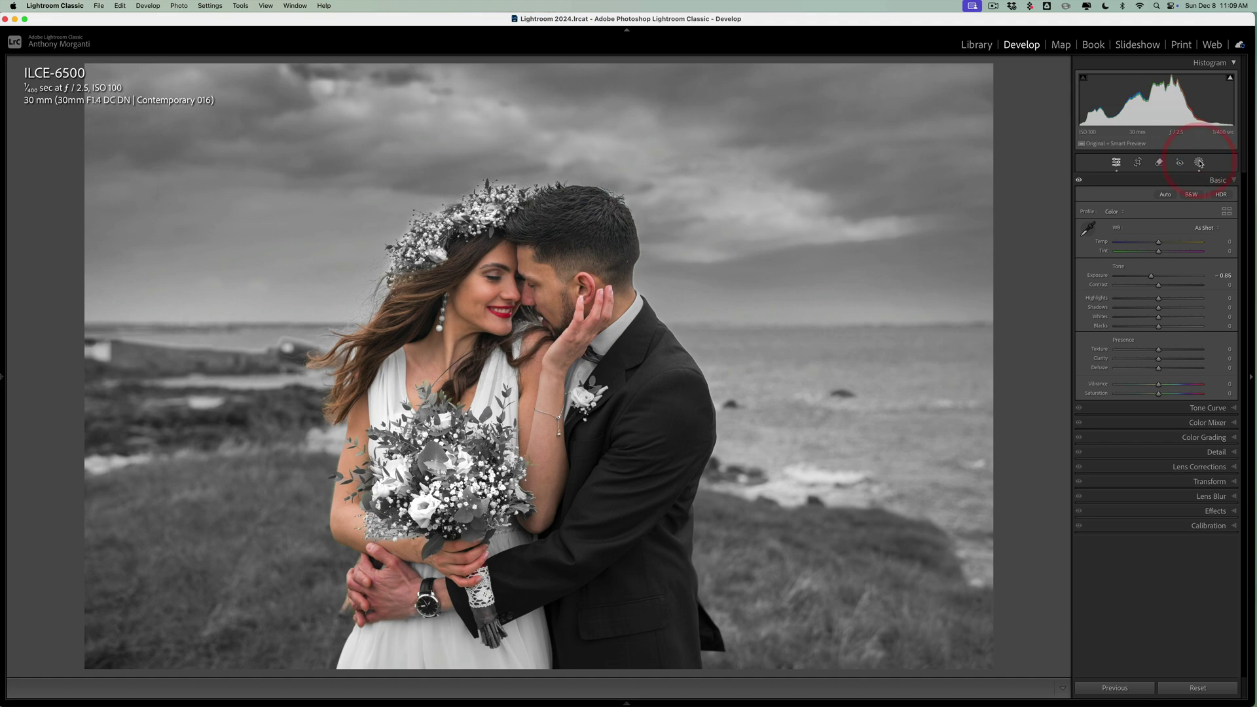
key("Right")
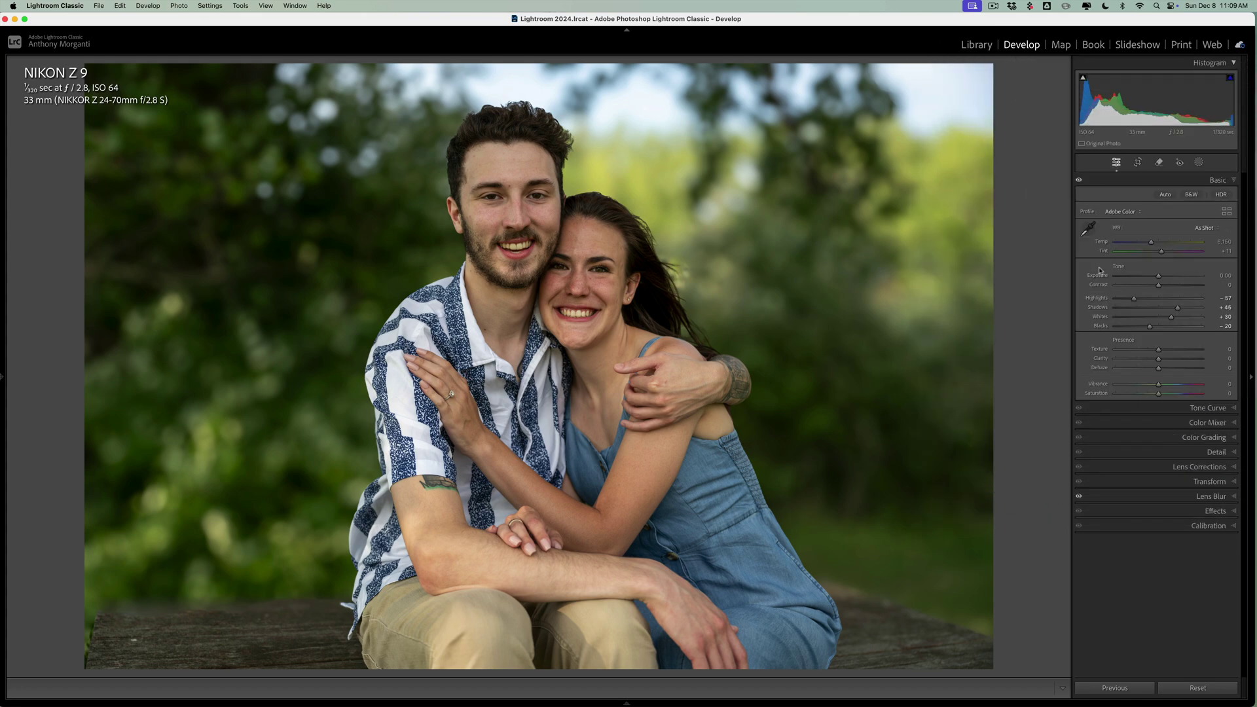
left_click(1202, 497)
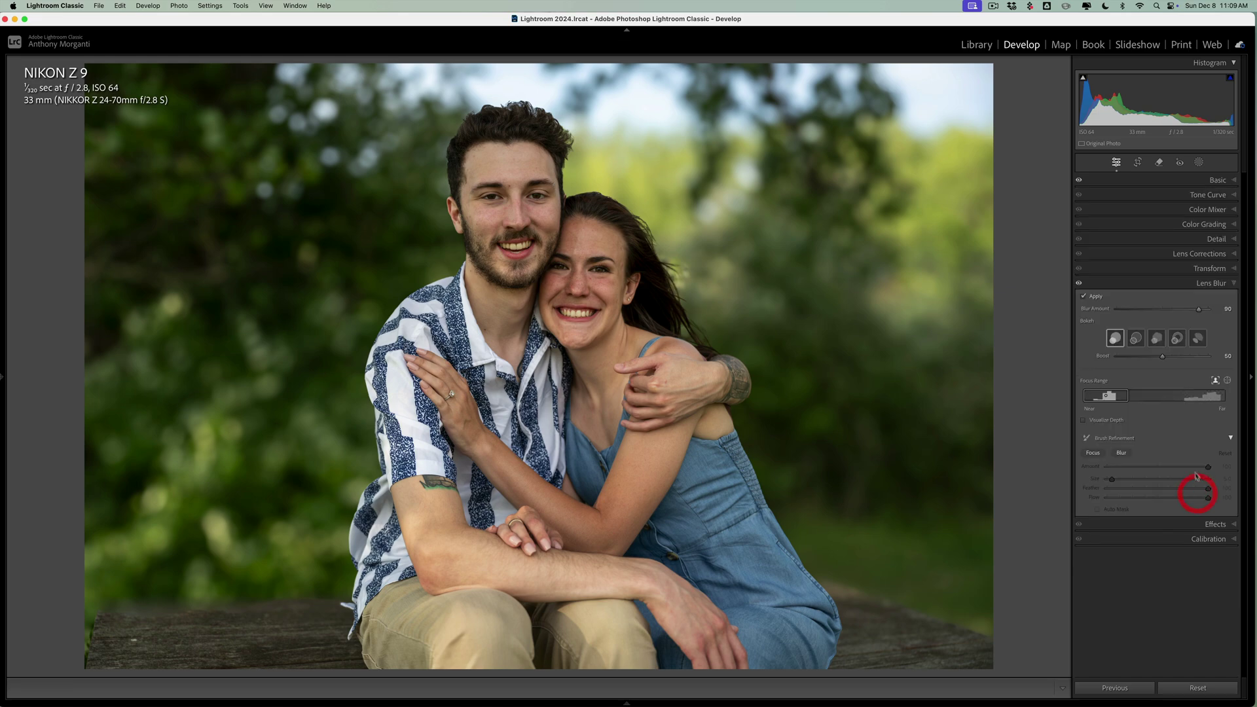
left_click(1223, 284)
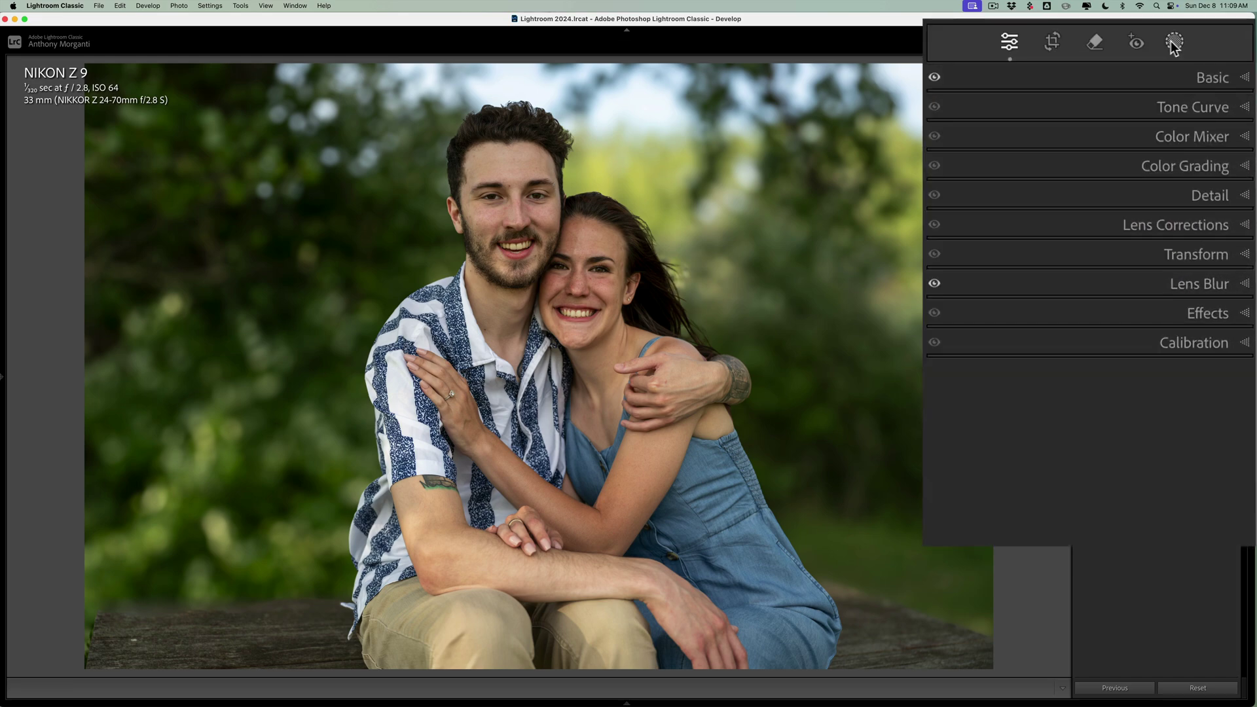
Mask all people's skin, eyebrows, eyes, lips, teeth, hair and facial hair, excluding clothes.
left_click(1199, 162)
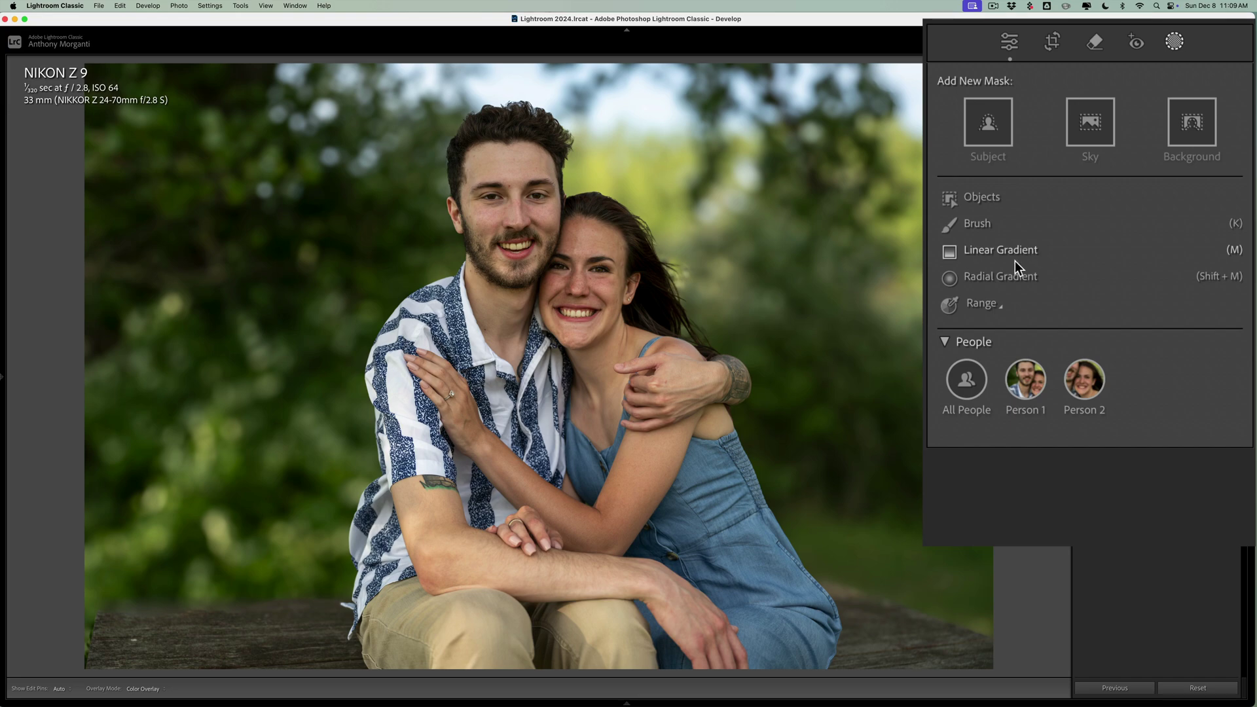
left_click(967, 381)
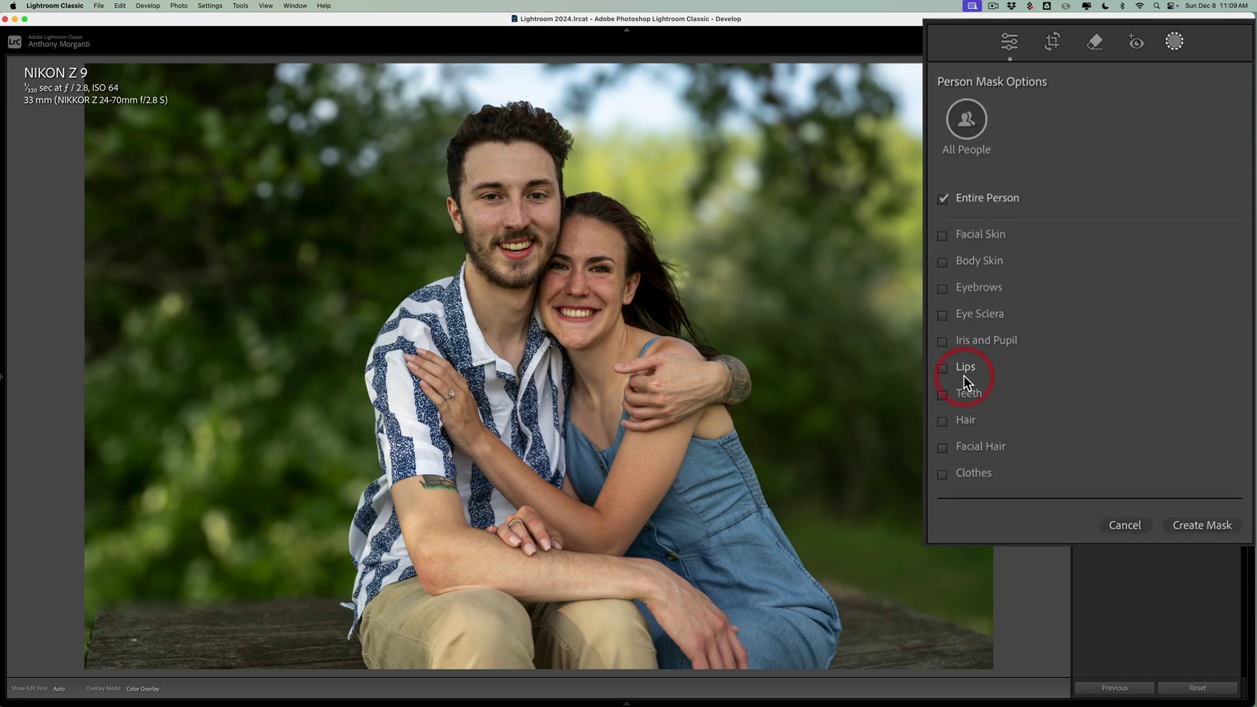
left_click(943, 235)
left_click(941, 261)
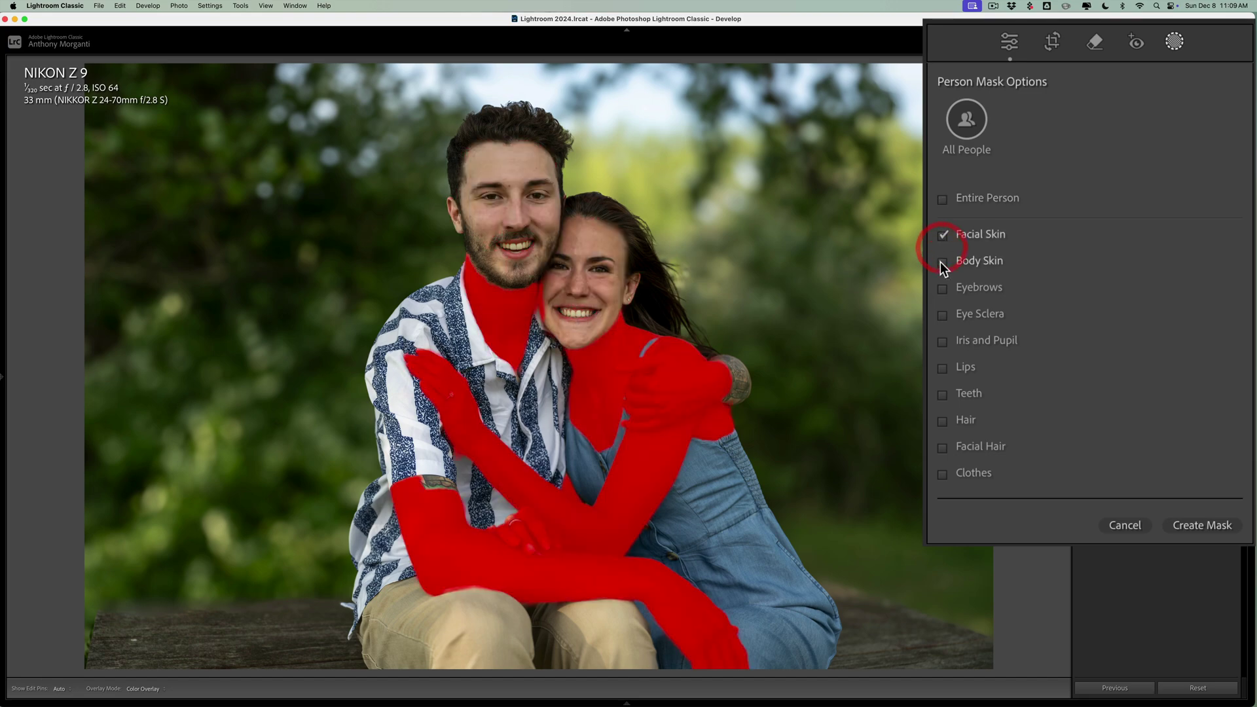
left_click(943, 288)
left_click(942, 315)
left_click(942, 341)
left_click(943, 368)
left_click(942, 394)
left_click(943, 421)
left_click(944, 447)
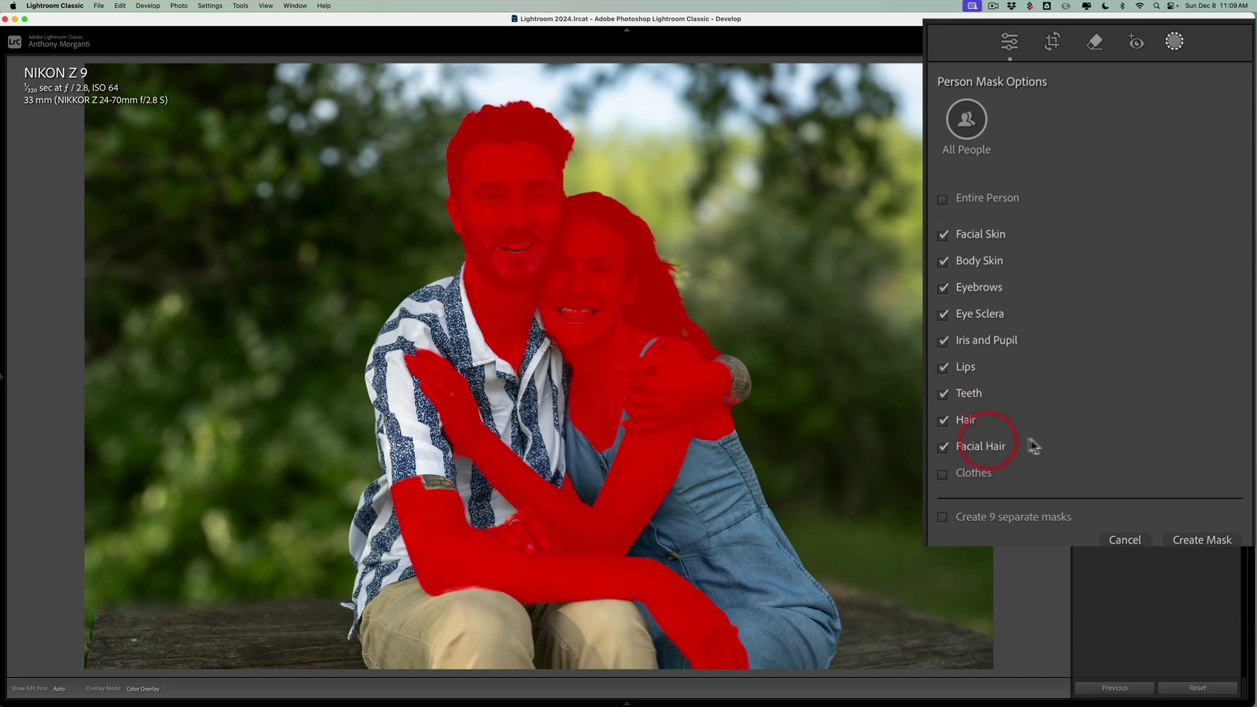
left_click(1192, 541)
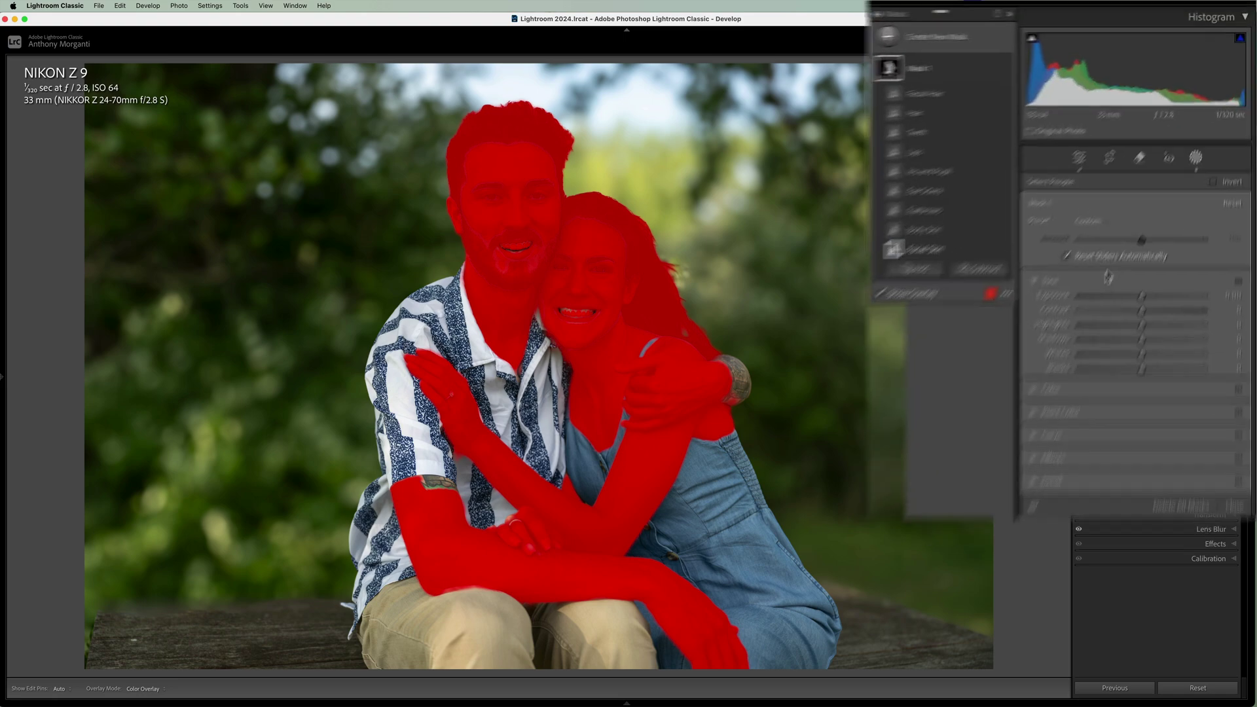
Invert Mask 1 and switch to a Subtract brush.
left_click(882, 96)
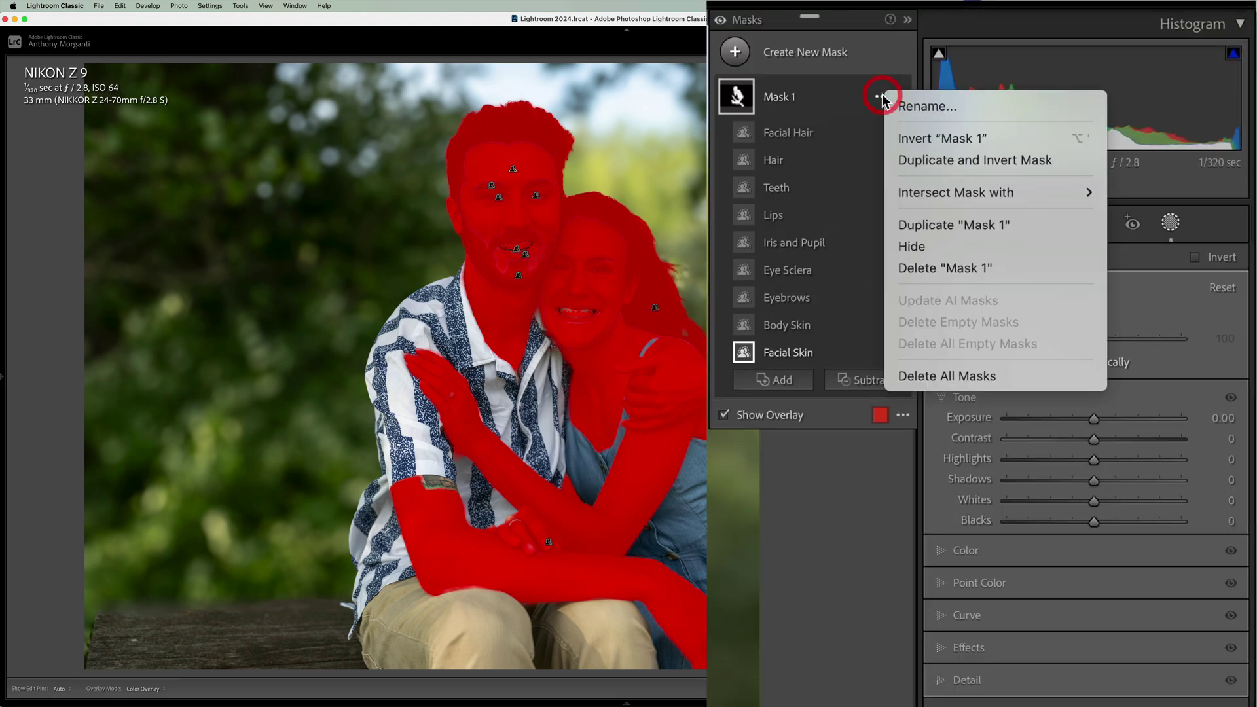
left_click(920, 138)
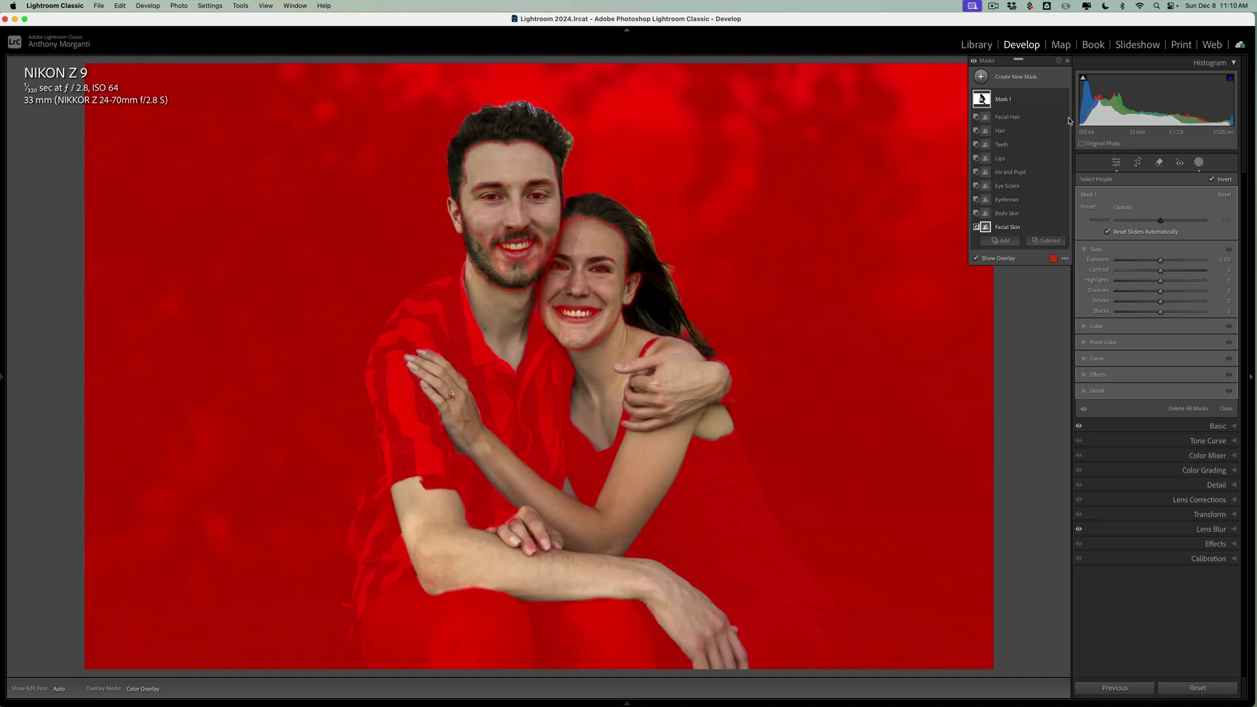
mouse_move(1053, 124)
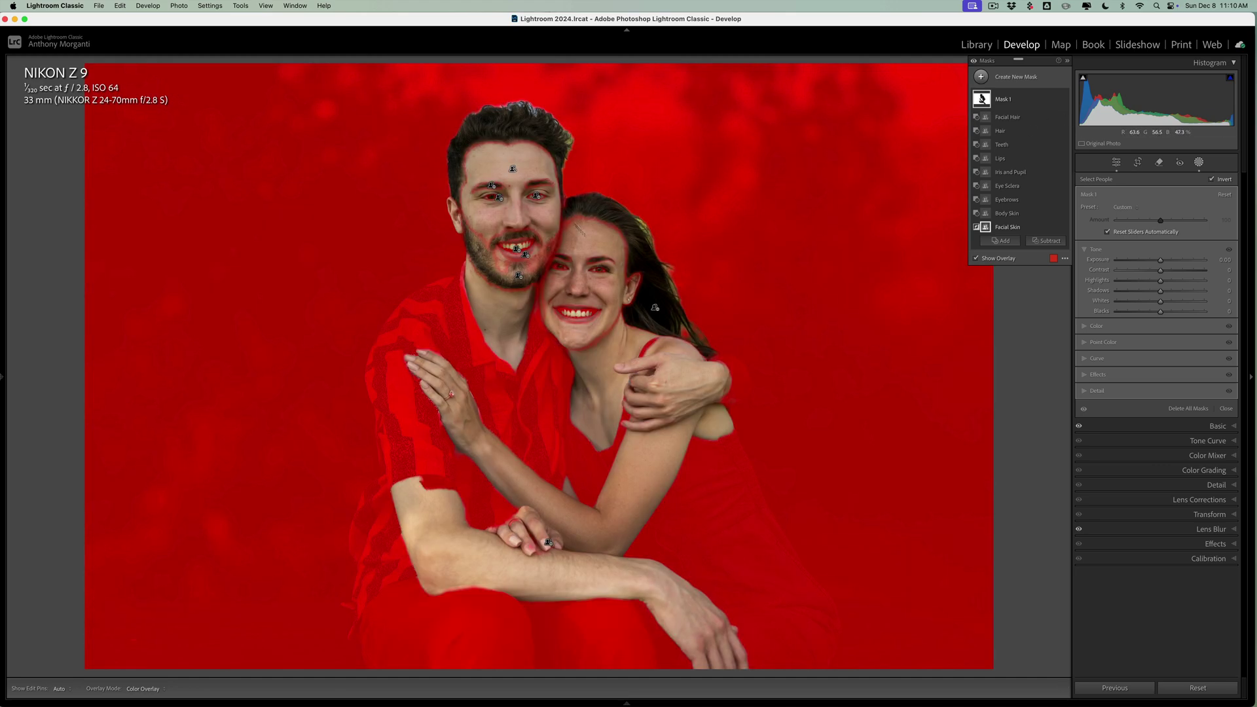
left_click(1047, 240)
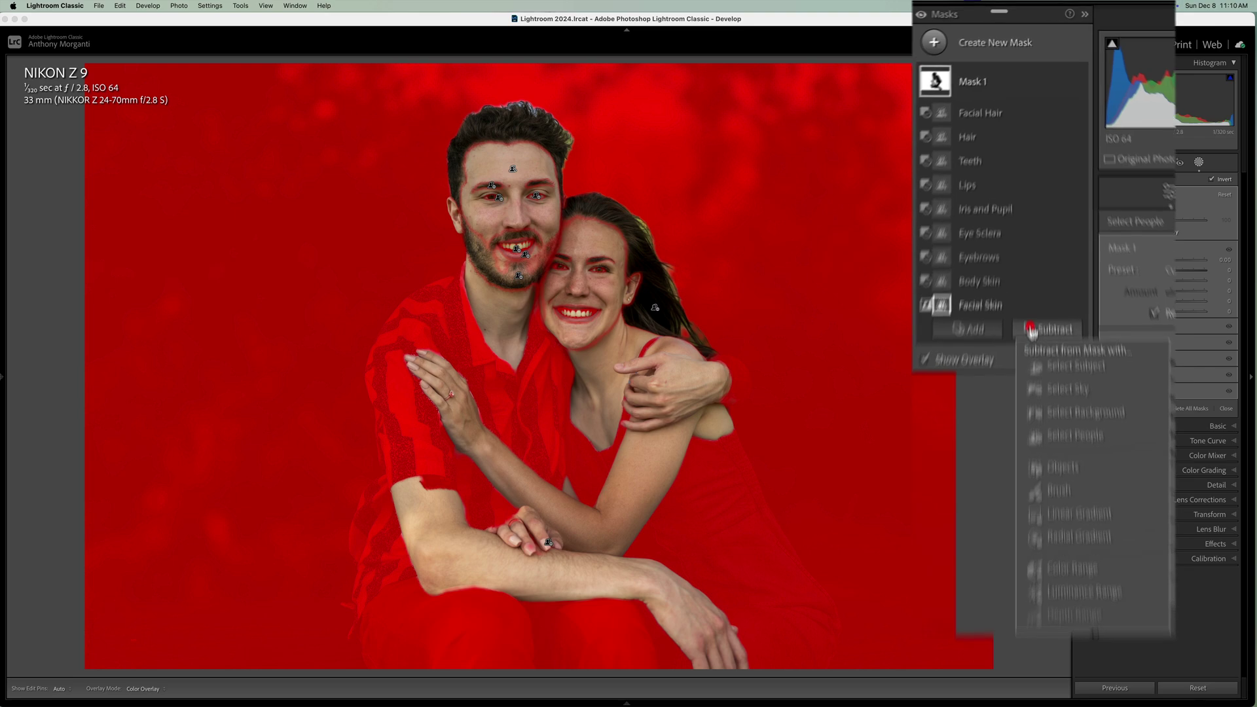
left_click(1045, 558)
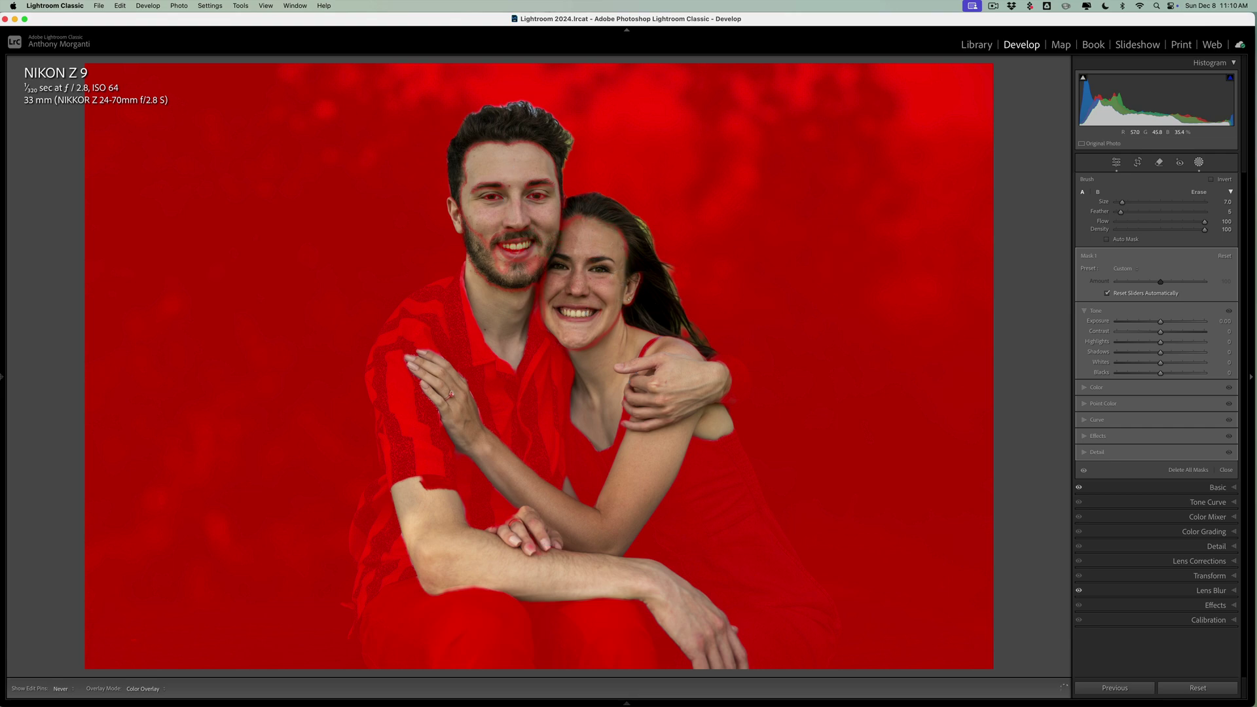
Brush stray mask off the man's mouth, hand and mustache using a smaller brush.
left_click_drag(524, 244, 503, 252)
key("bracketleft")
key("bracketleft")
key("h")
left_click(463, 419)
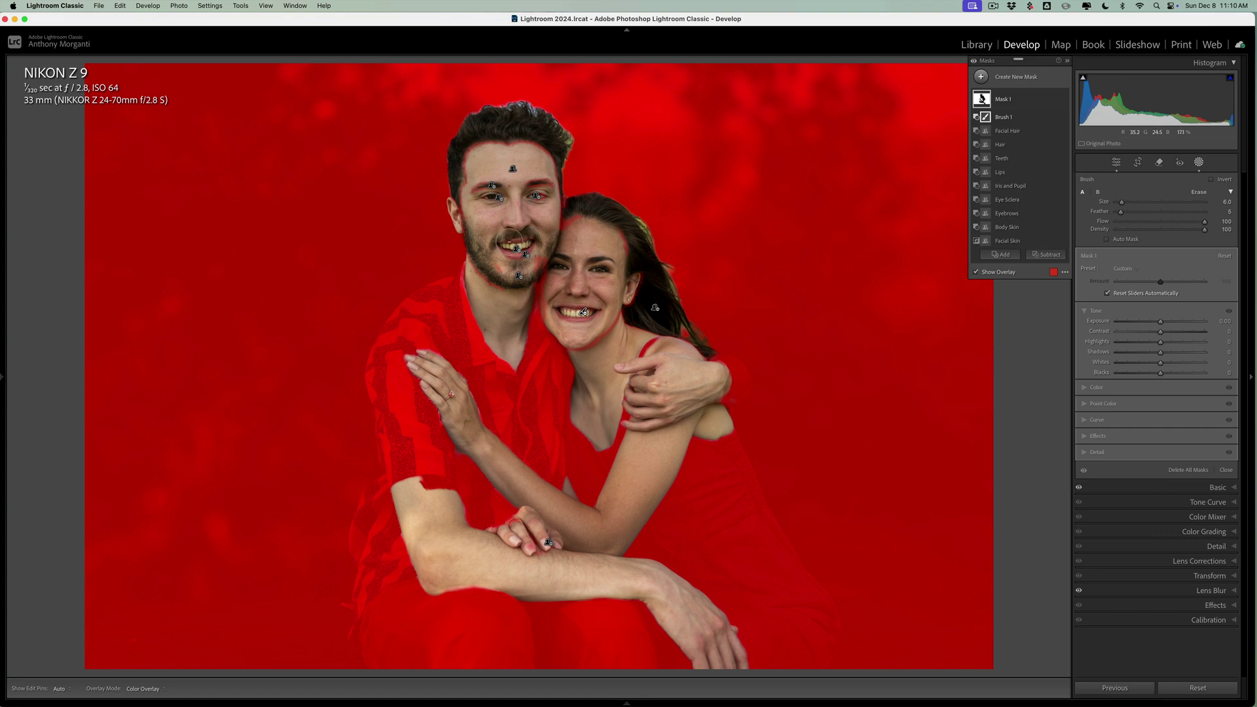
left_click(514, 241)
key("h")
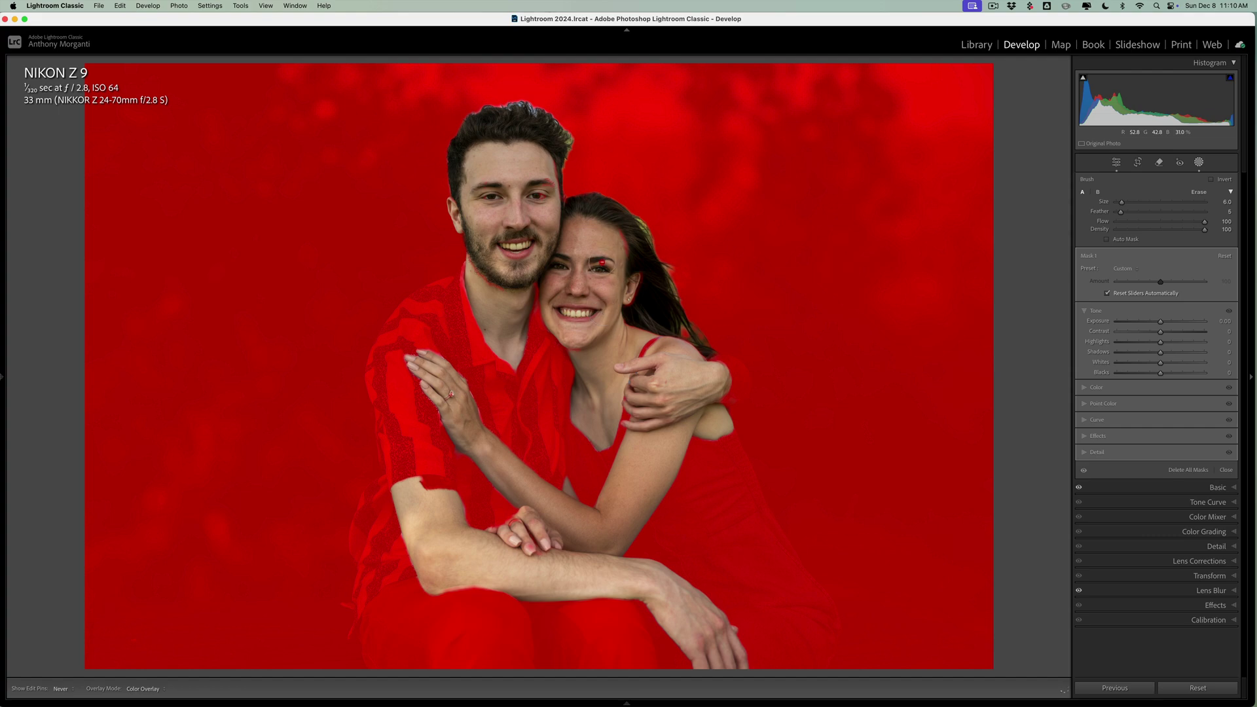
key("h")
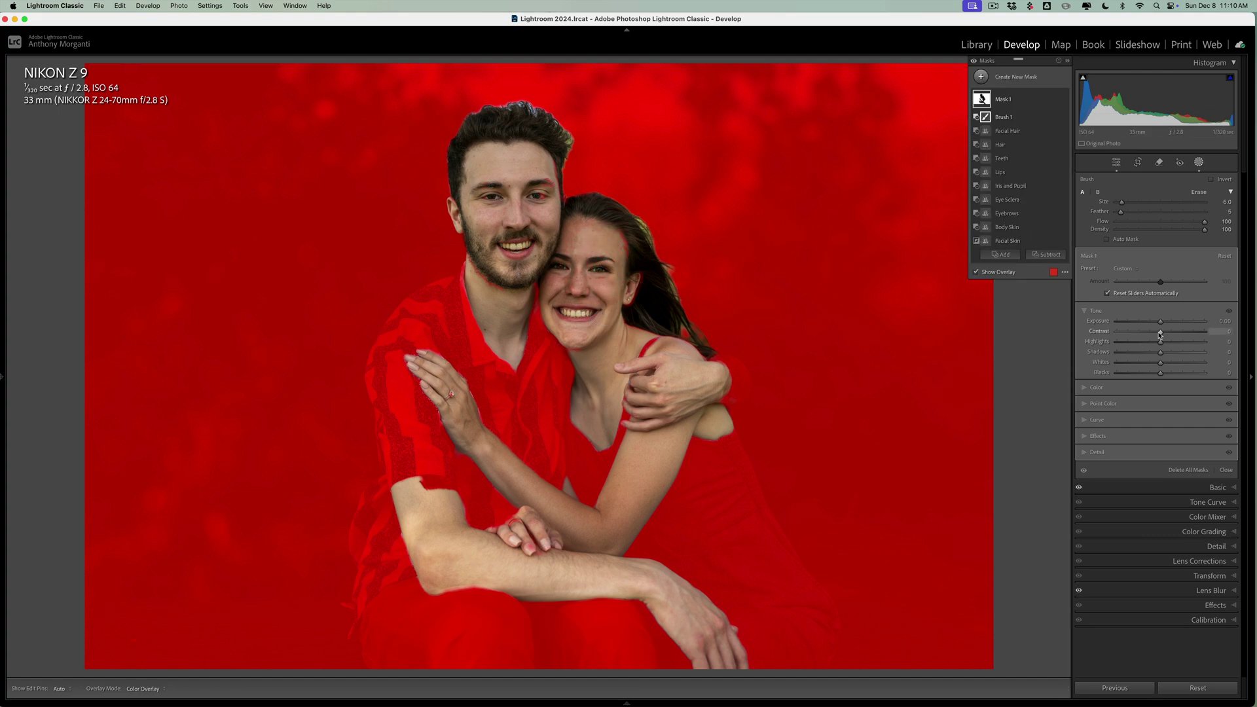
Drop Mask 1's Saturation to -100.
left_click(1092, 388)
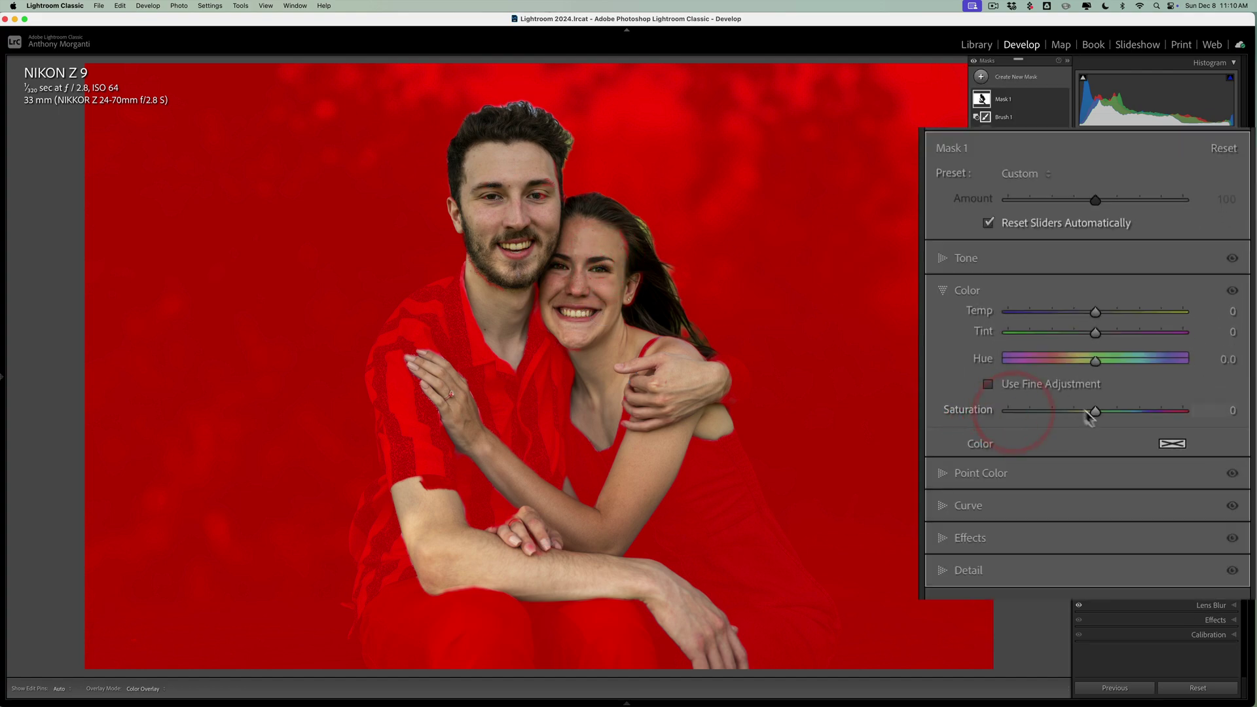
left_click_drag(1092, 416, 949, 413)
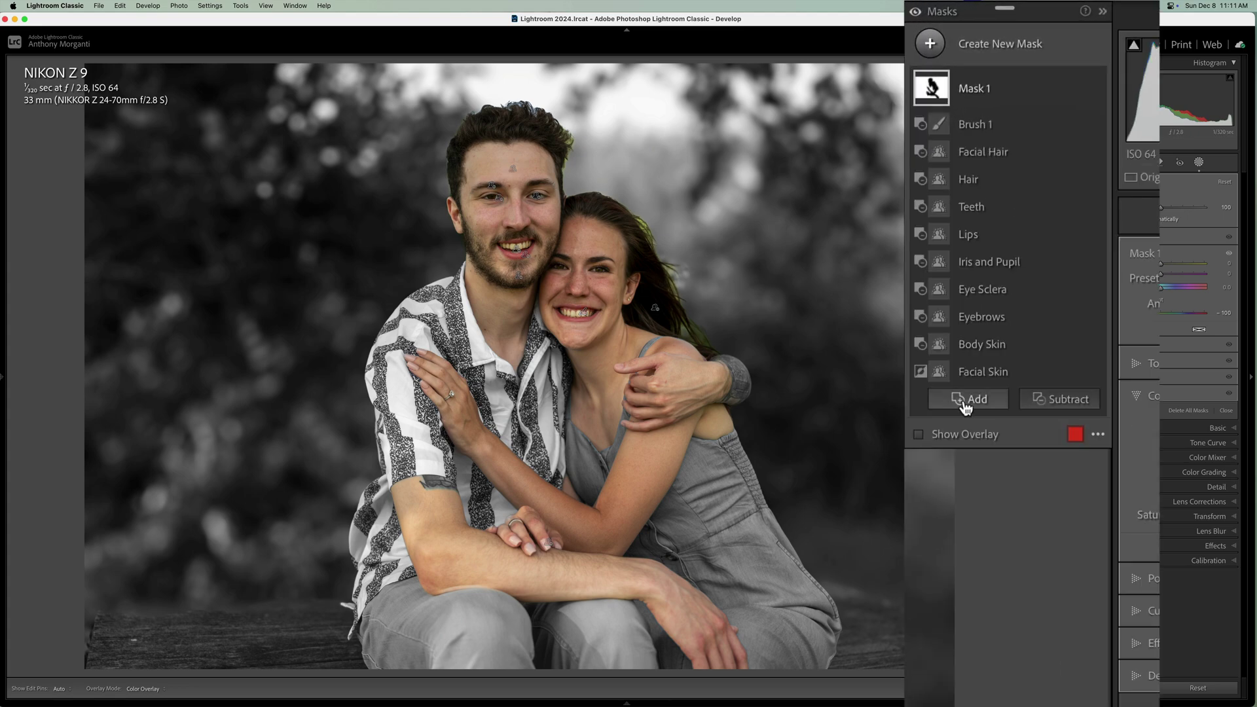
Paint the coloured fringe around the woman's hair into Mask 1 with an Add brush.
left_click(966, 406)
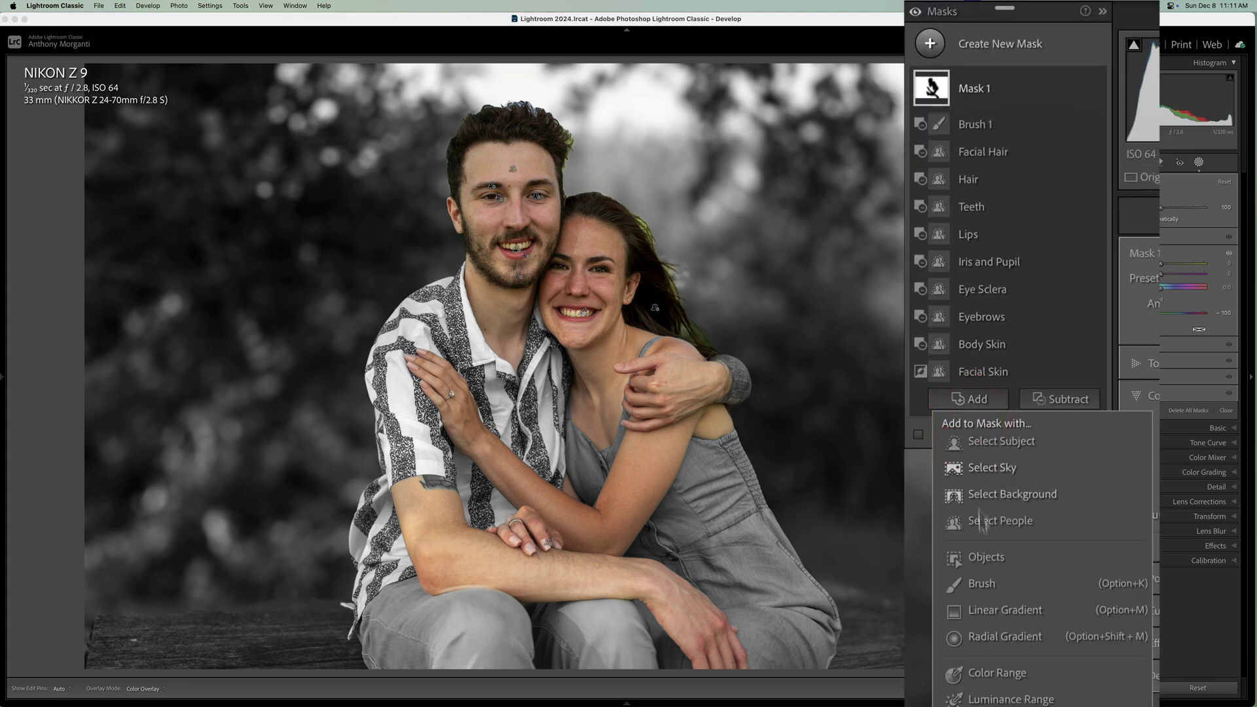
left_click(983, 583)
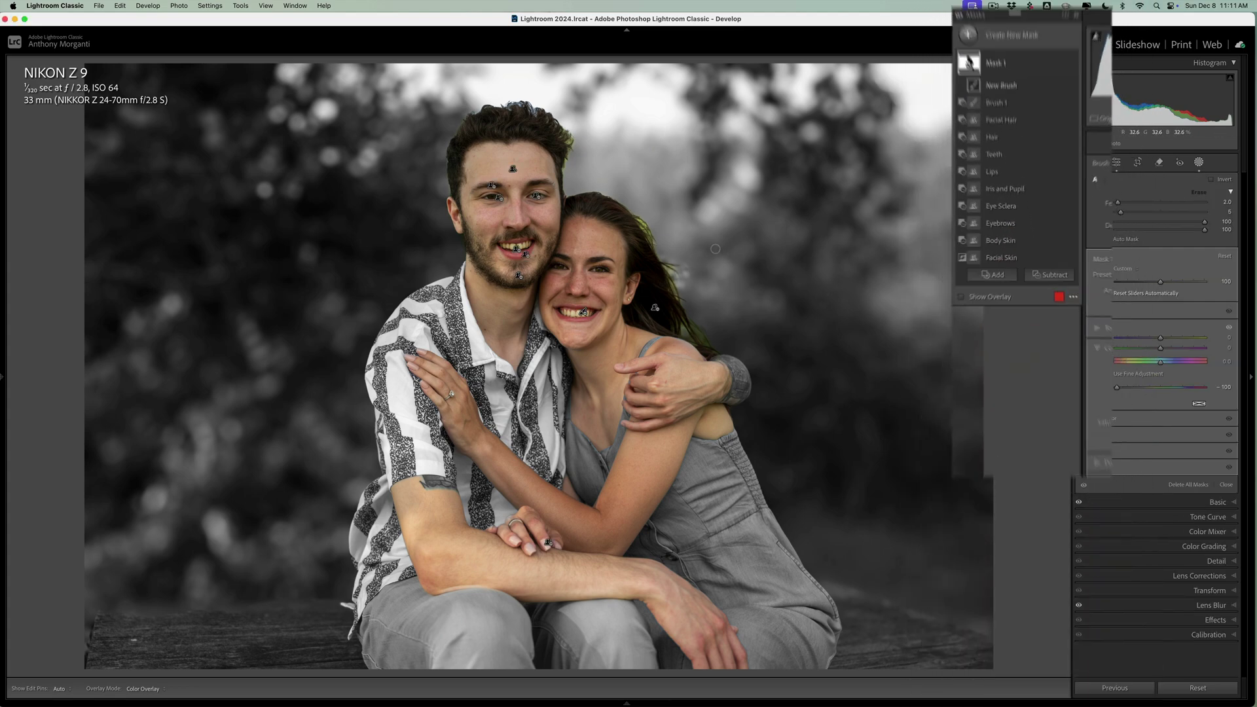
key("h")
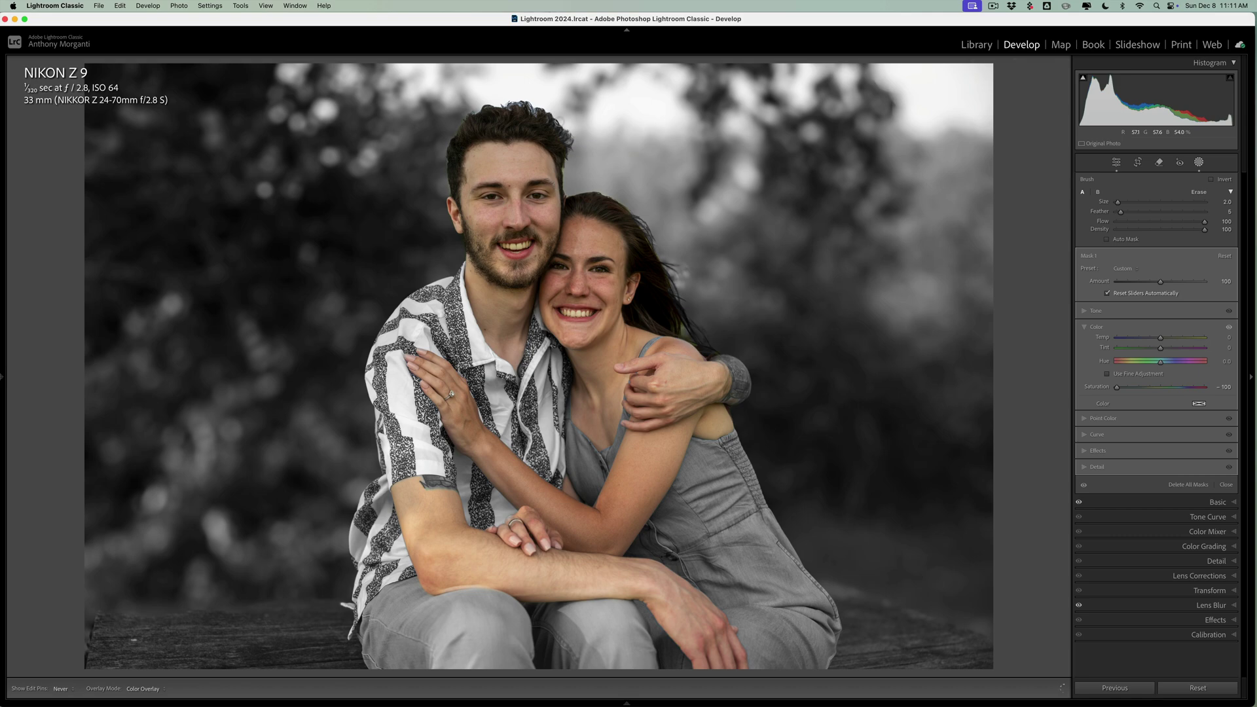
key("h")
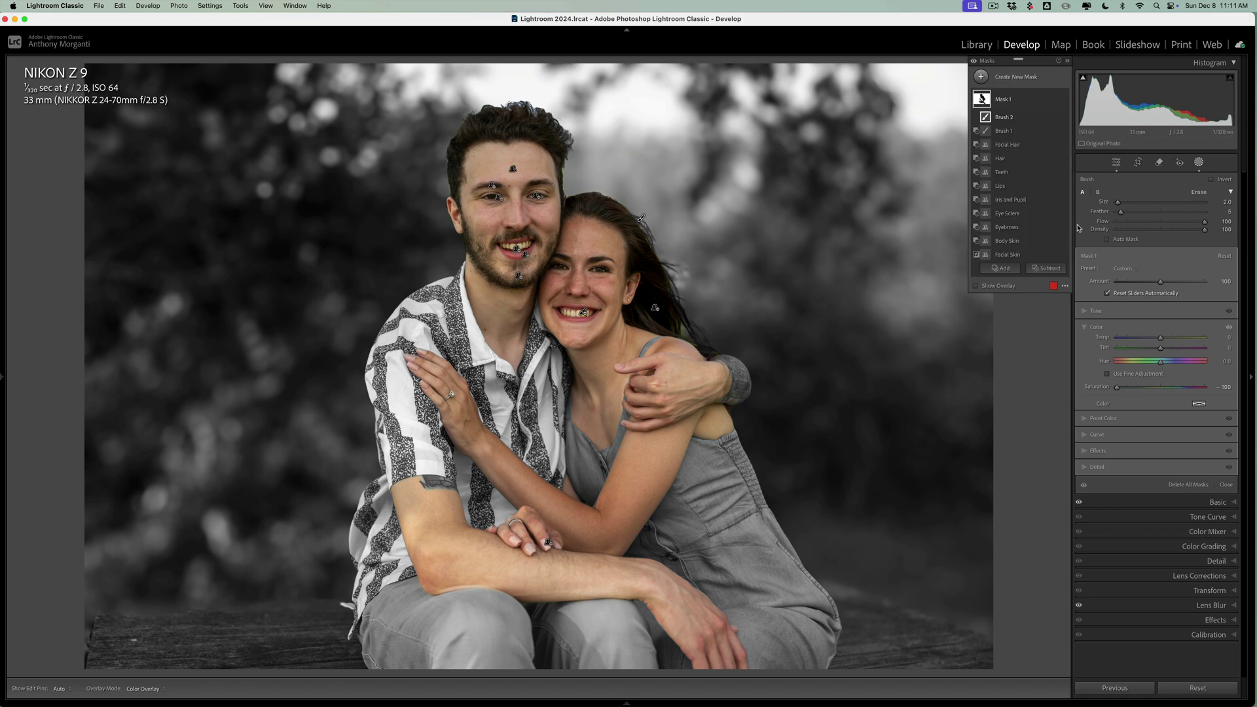
Set Mask 1's Exposure to -0.44.
left_click(1085, 312)
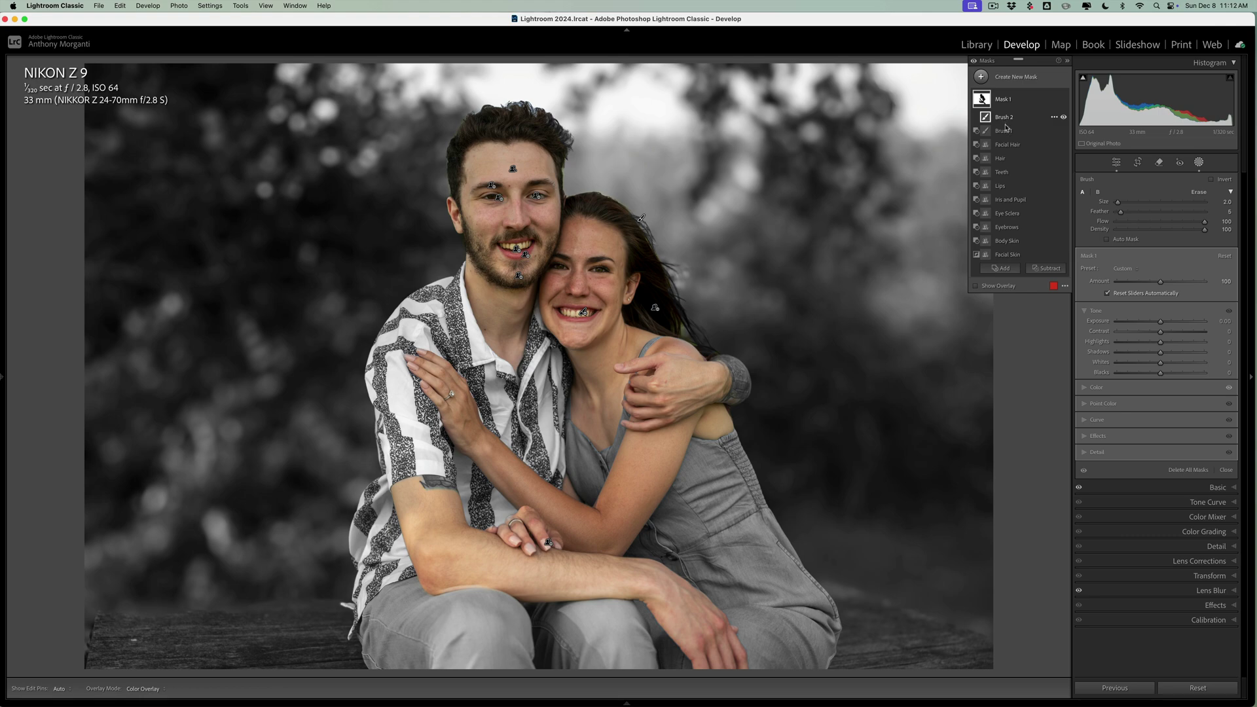
left_click(998, 100)
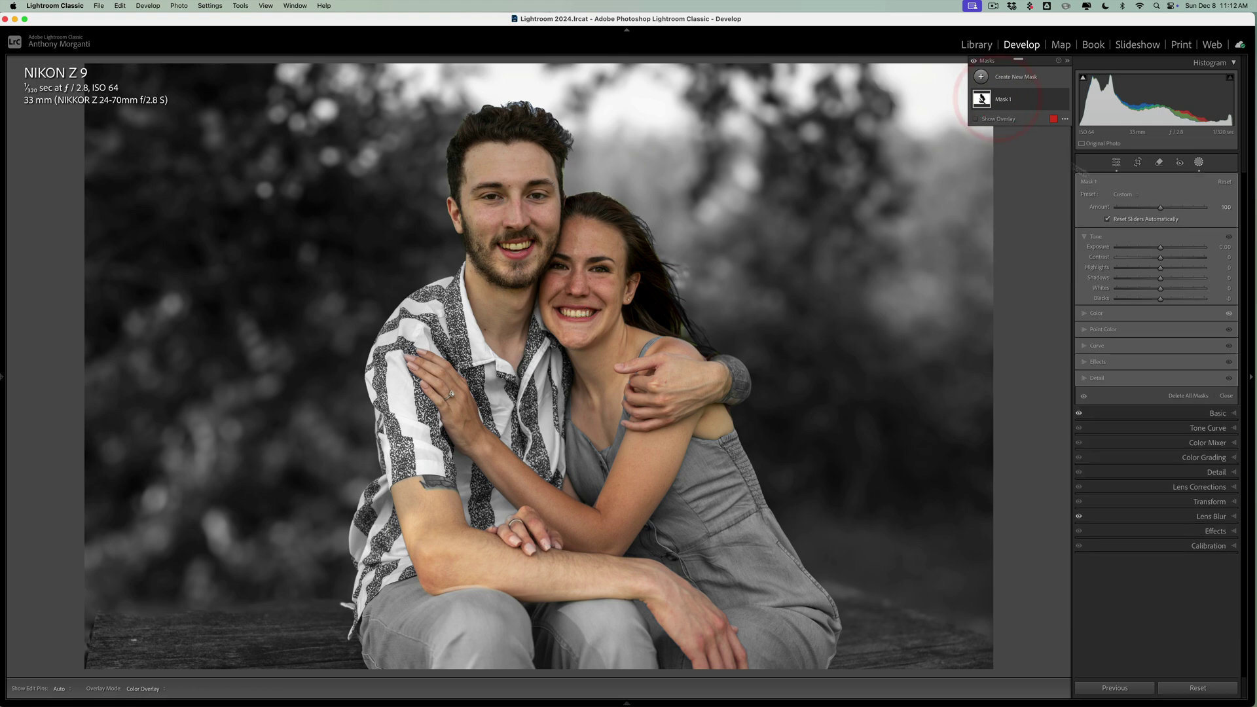
left_click(998, 98)
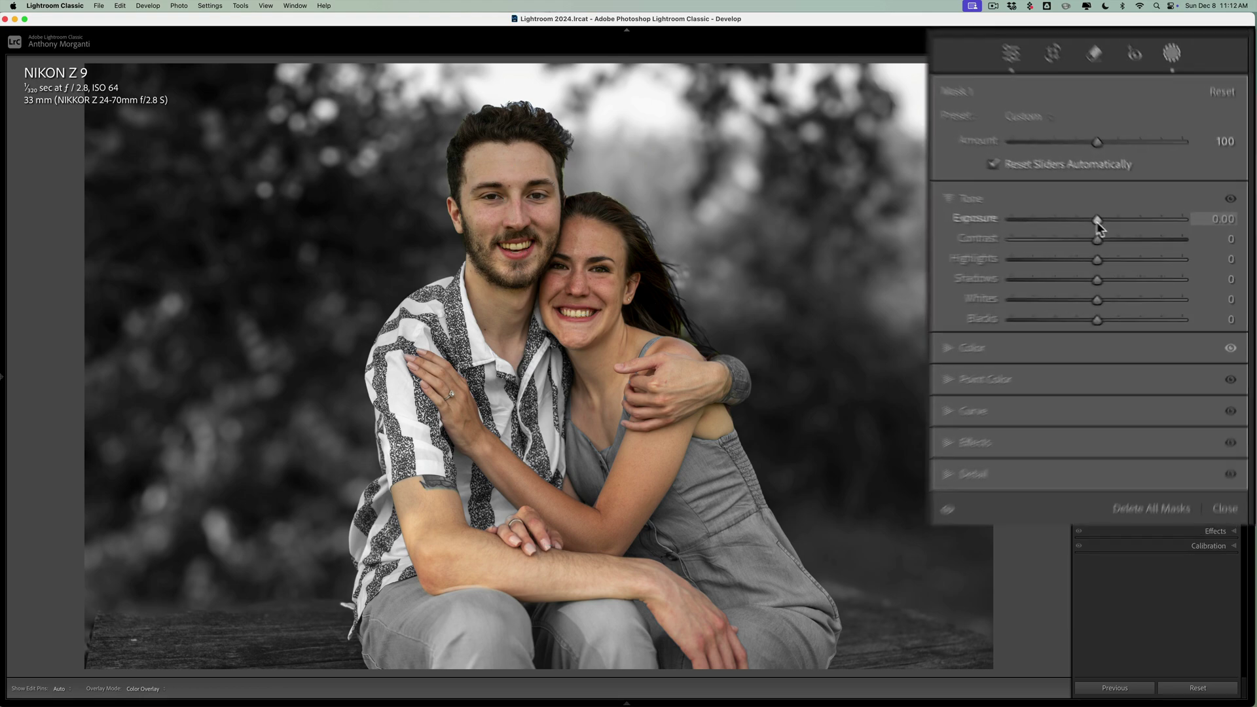
left_click_drag(1160, 247, 1151, 248)
left_click_drag(1074, 222, 1082, 220)
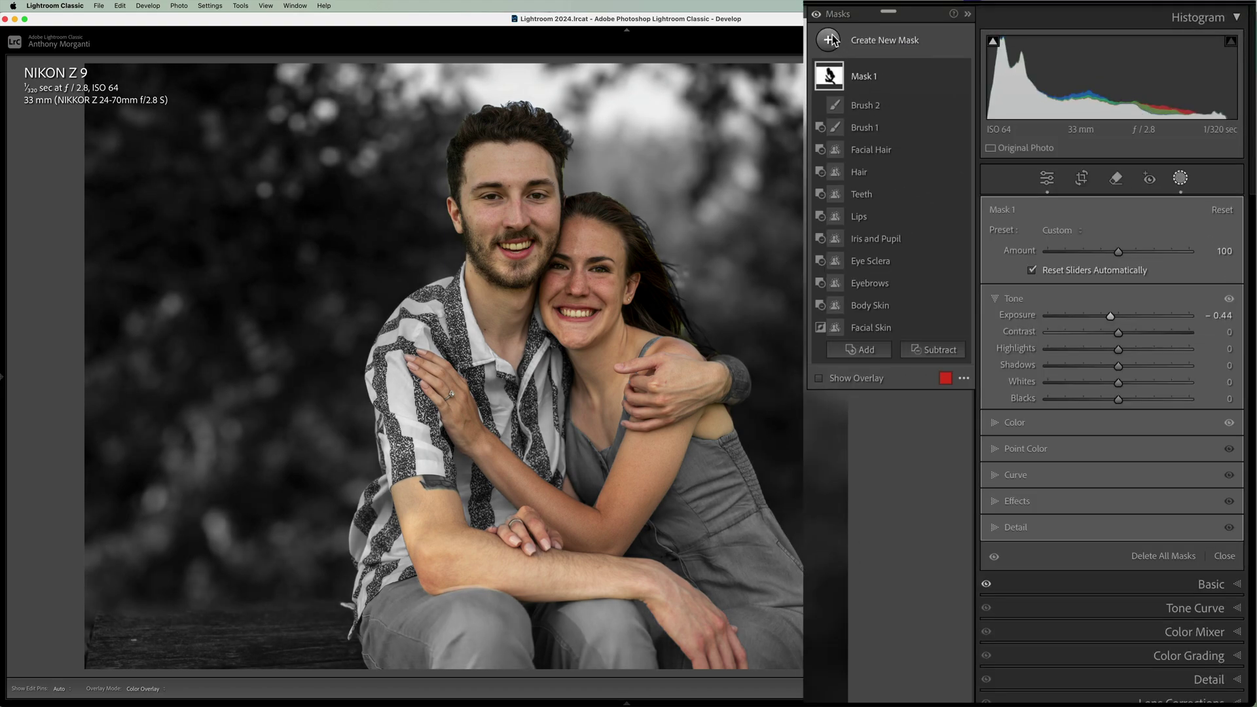
Create a new All People mask covering only the teeth.
left_click(981, 76)
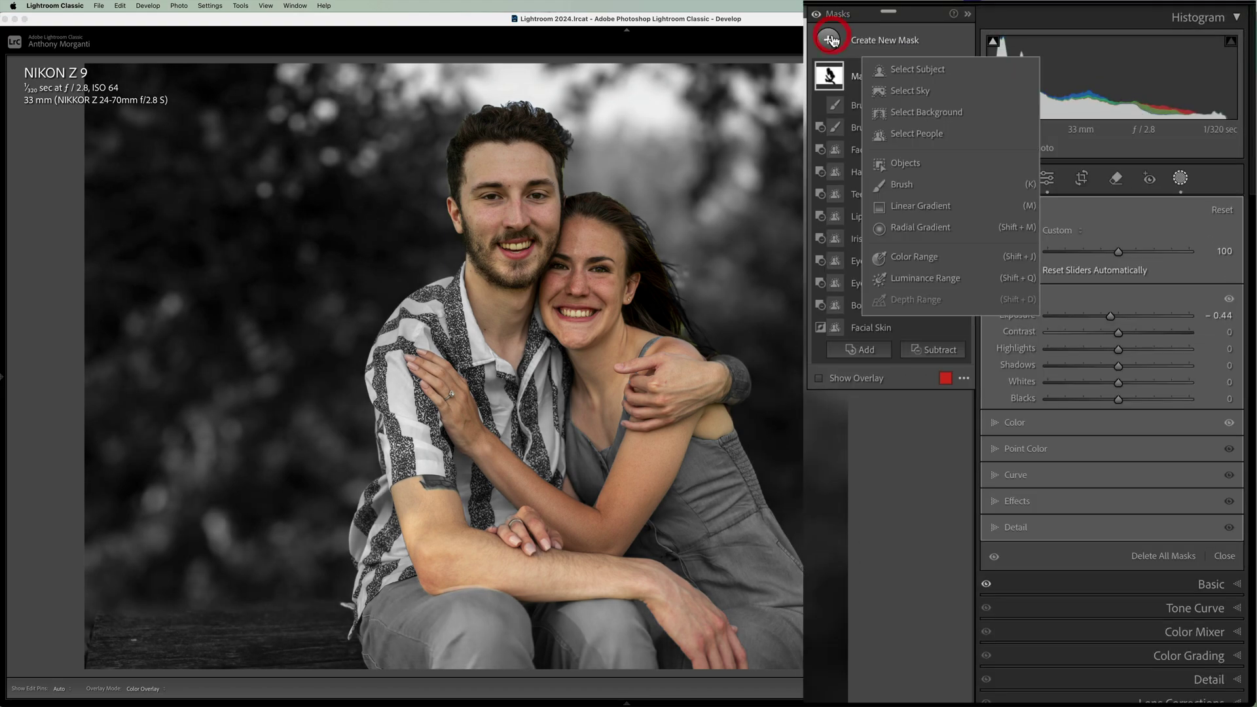
left_click(907, 131)
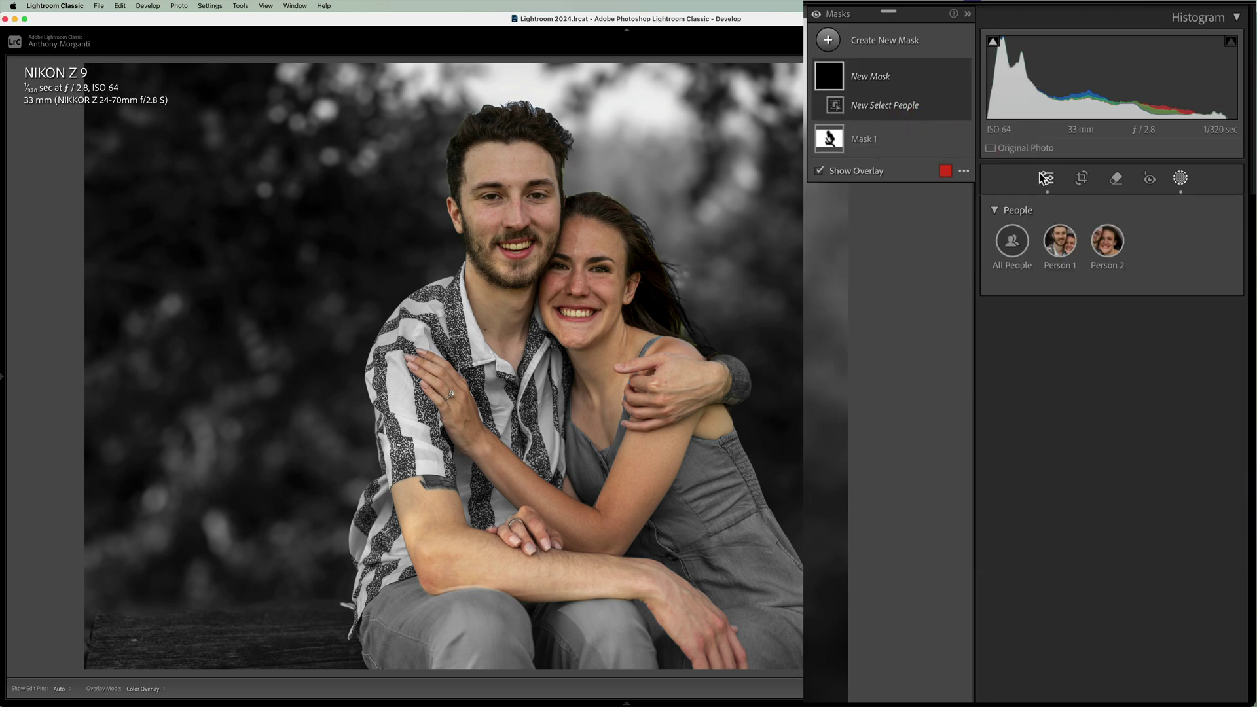
left_click(1013, 241)
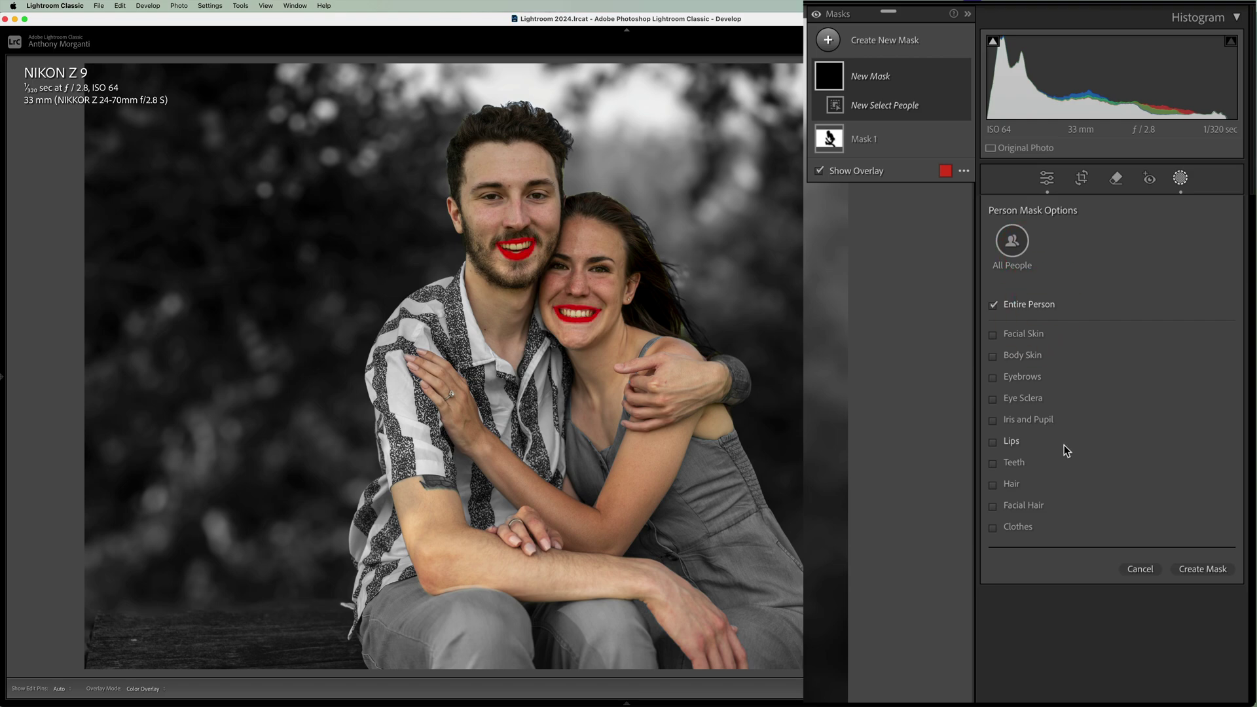
left_click(992, 461)
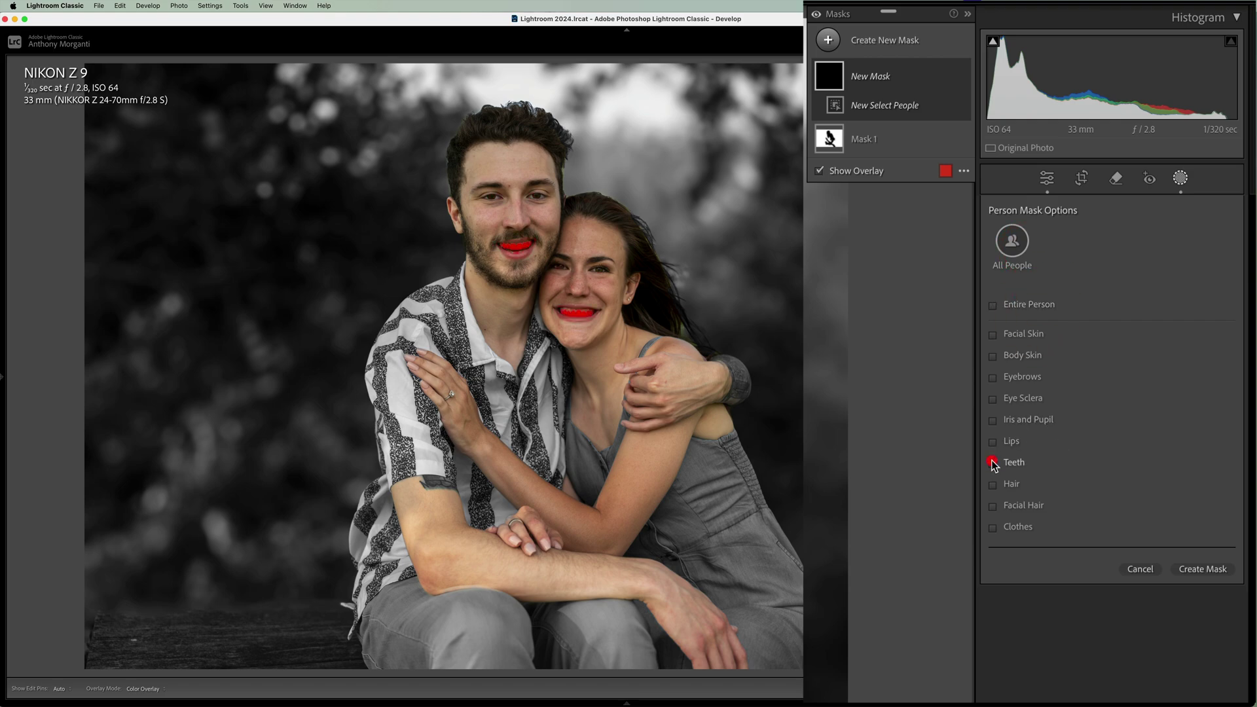
left_click(1196, 570)
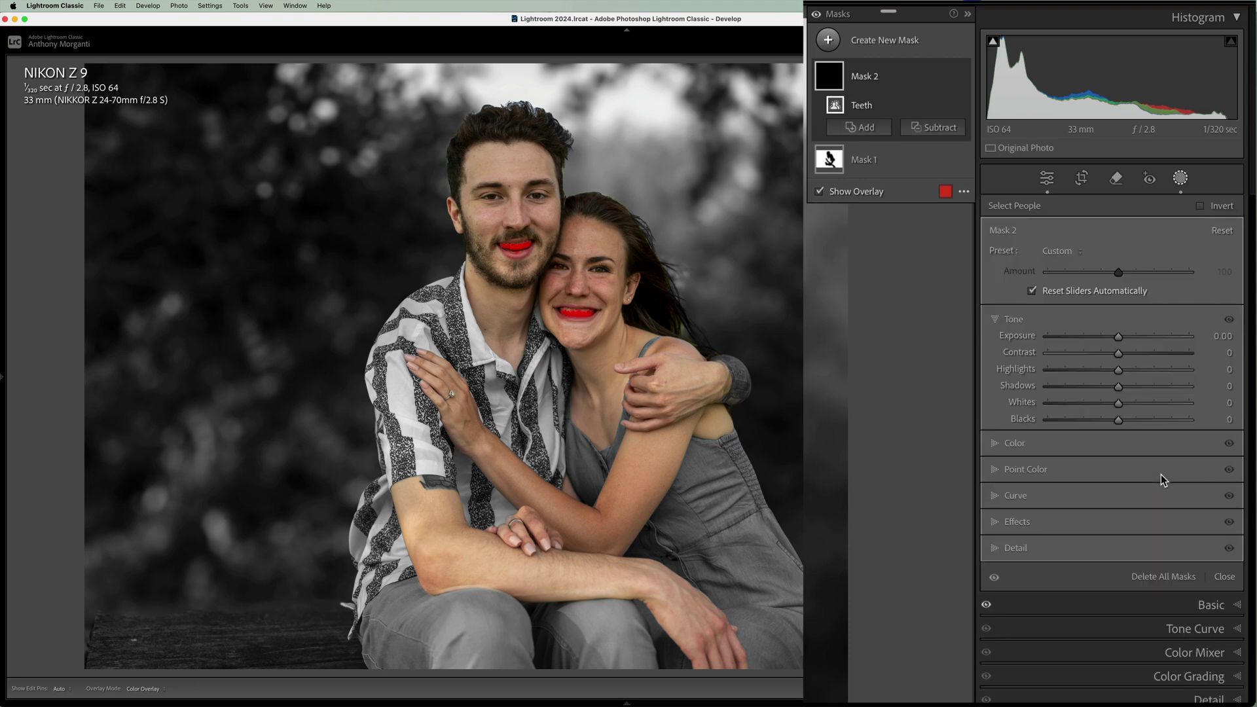
Apply the Teeth Whitening preset to the teeth mask and hide the overlay.
left_click(1071, 249)
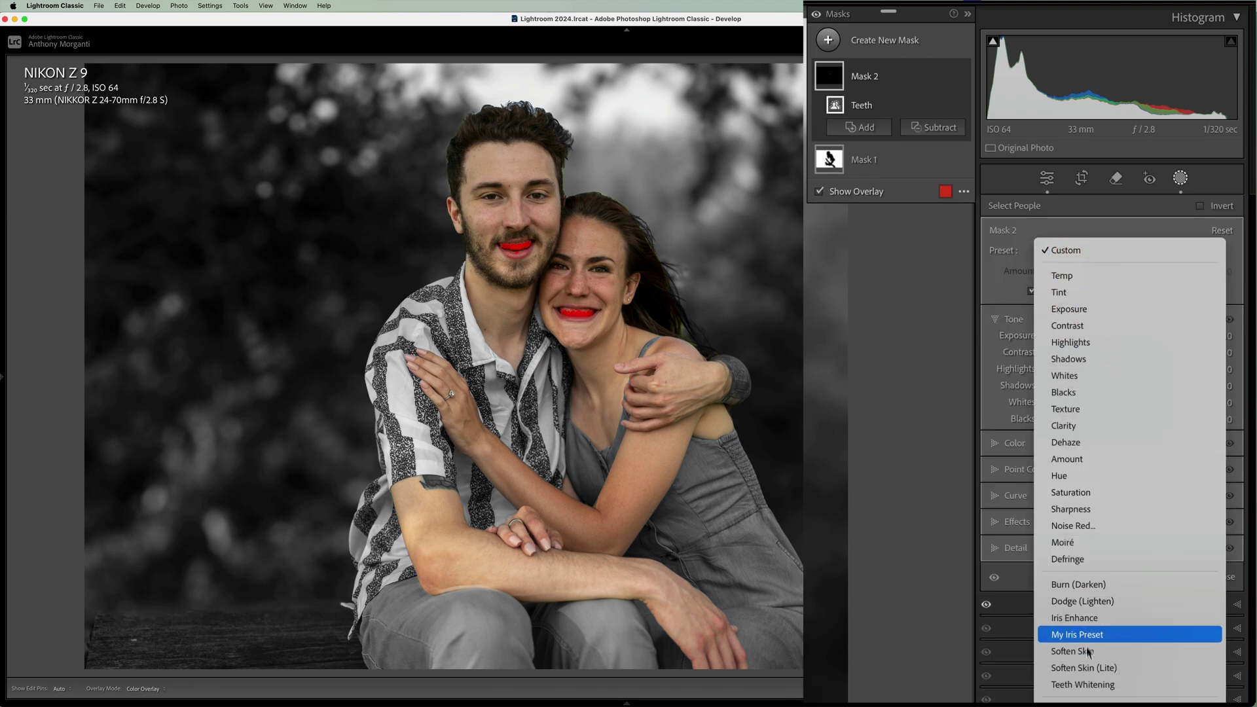
left_click(1092, 686)
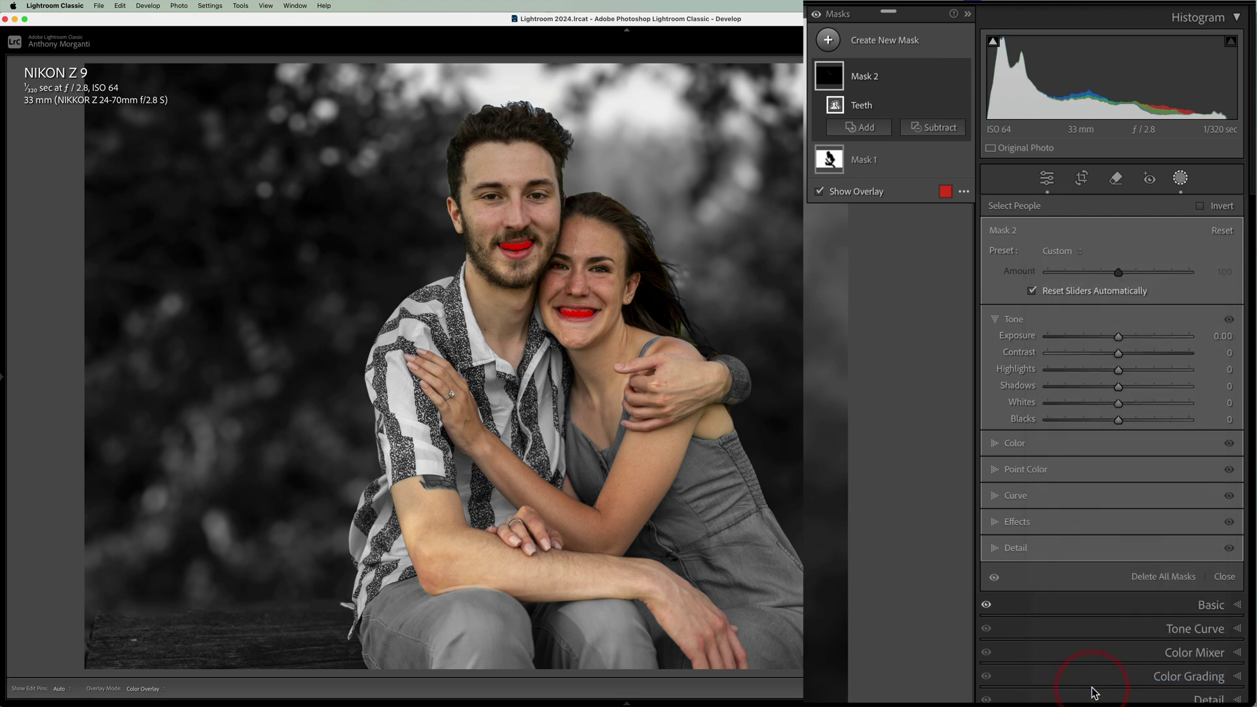
key("o")
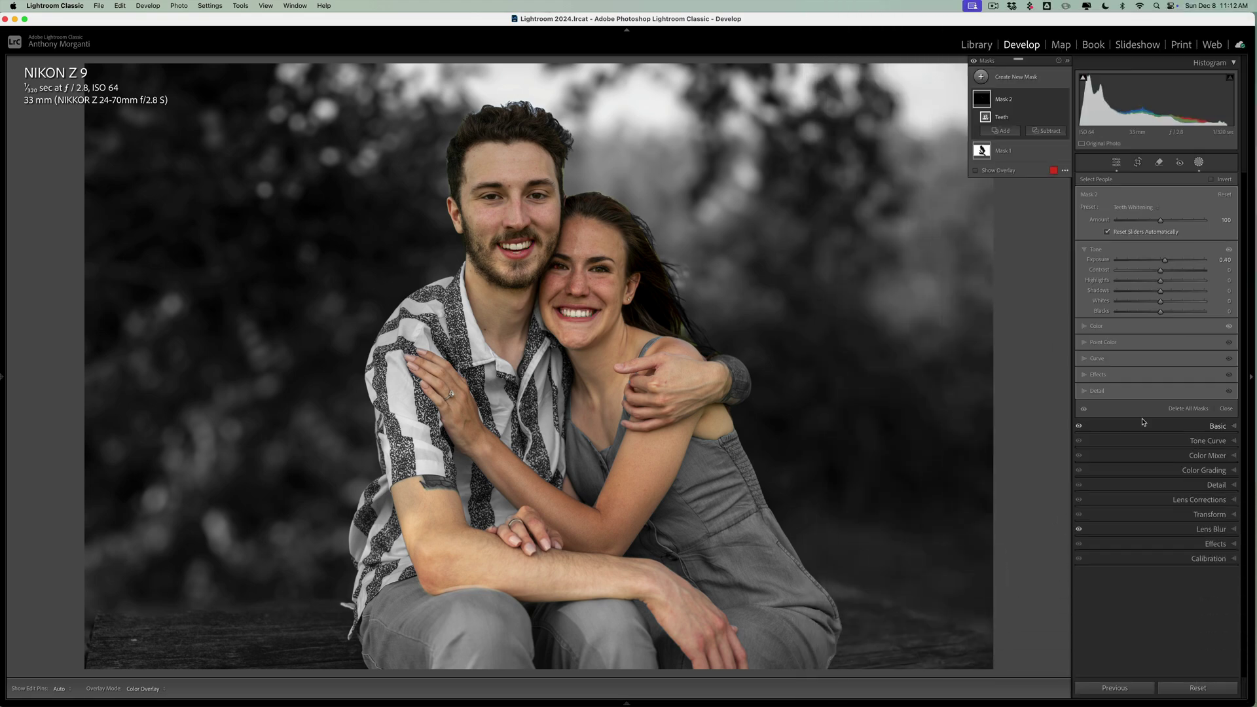